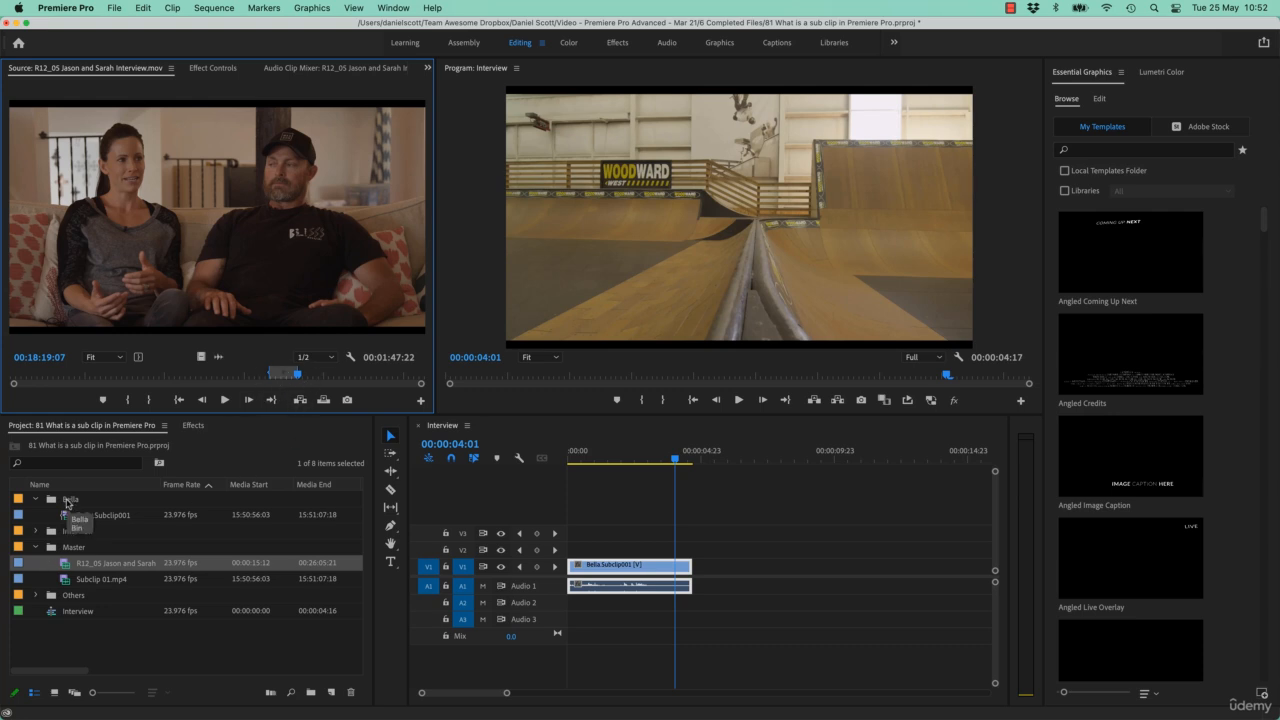
# Step: Place Bella.Subclip001 from the Bella bin on the V1 track of the Interview sequence
pyautogui.click(106, 518)
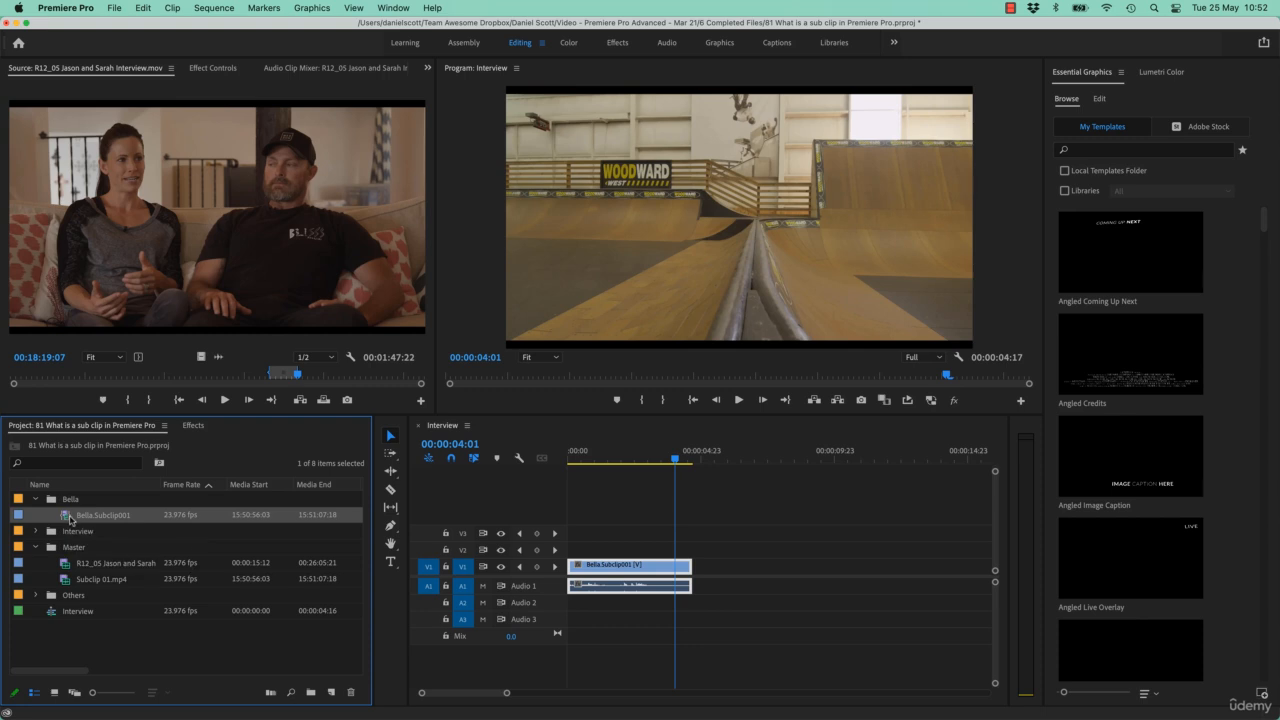
pyautogui.moveTo(66, 521); pyautogui.dragTo(693, 566)
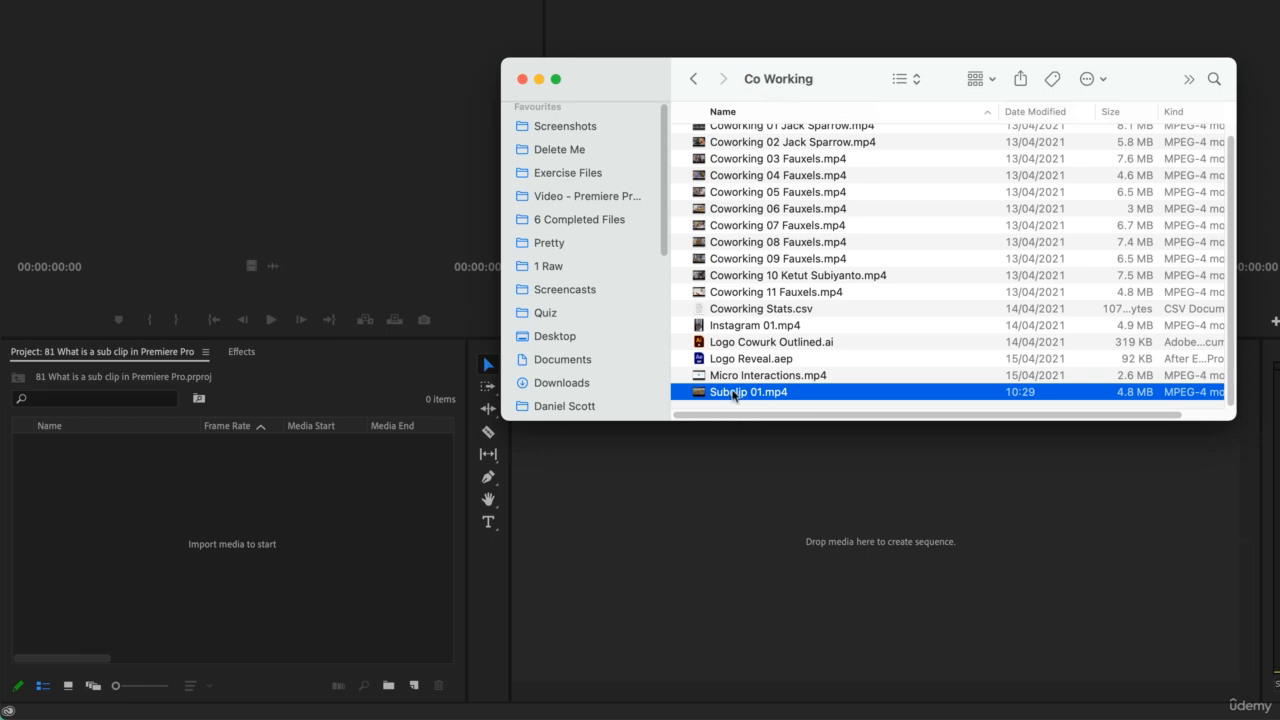
# Step: Import Subclip 01.mp4 from the Co Working folder into the project and load it in the Source Monitor
pyautogui.moveTo(736, 394); pyautogui.dragTo(220, 502)
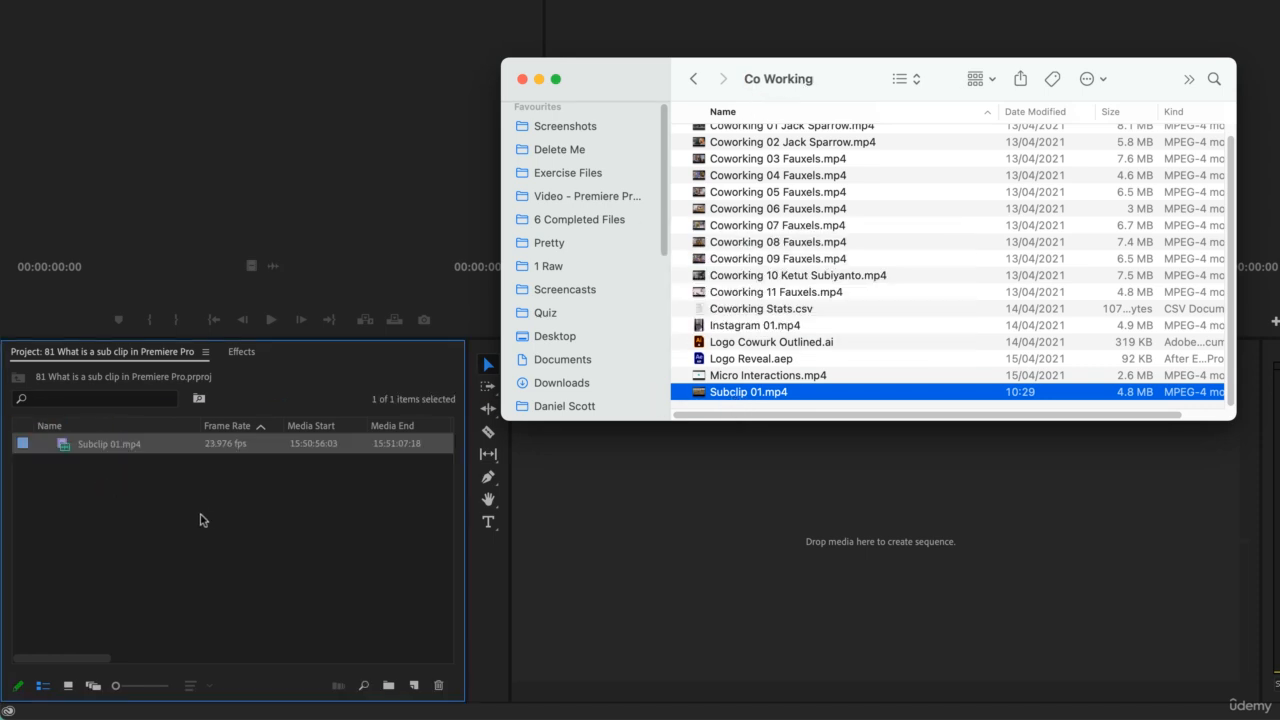
pyautogui.click(197, 505)
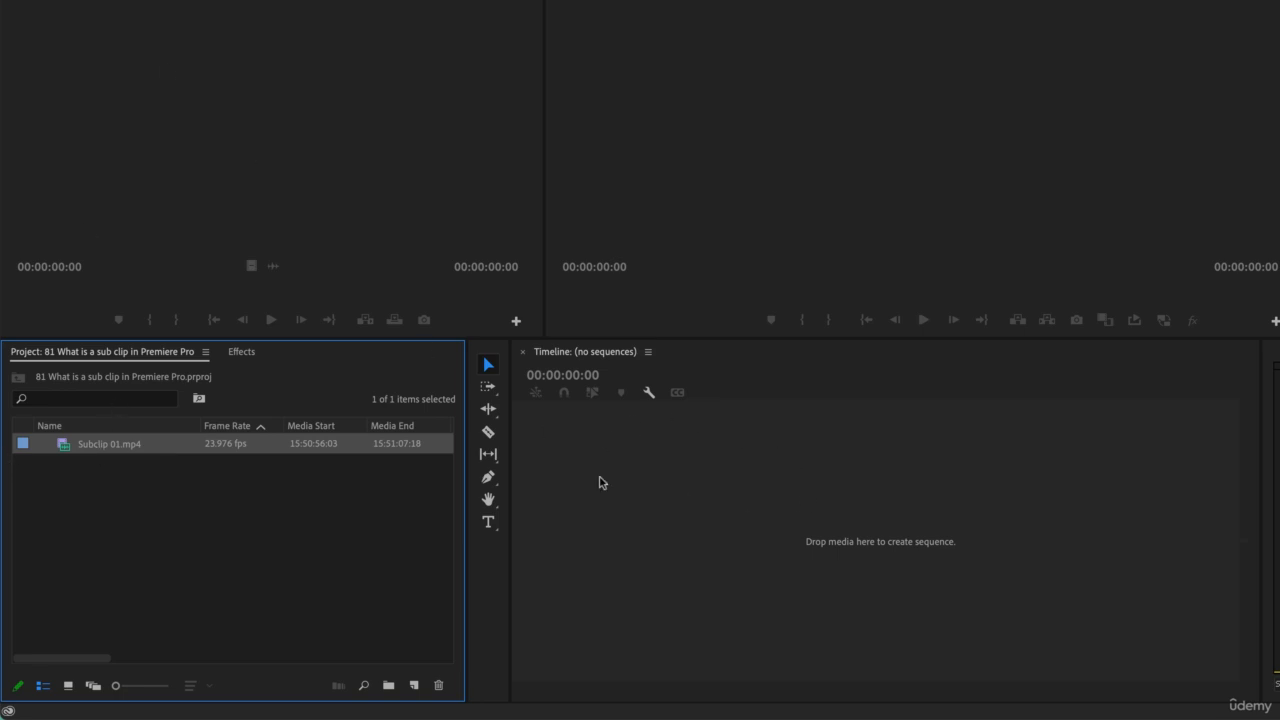
pyautogui.doubleClick(68, 445)
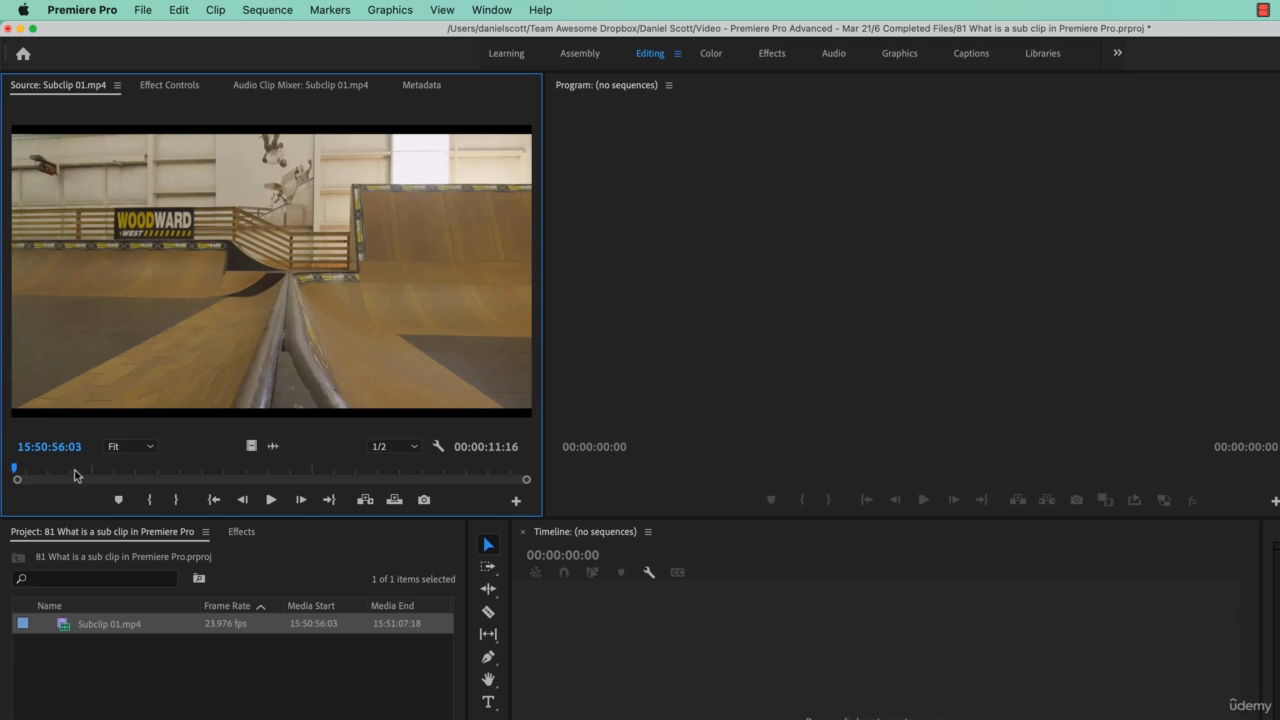
# Step: Mark the skater's run in Subclip 01.mp4 with an In point at 15:50:57:00 and an Out point at 15:51:01:16
pyautogui.moveTo(30, 470); pyautogui.dragTo(281, 472)
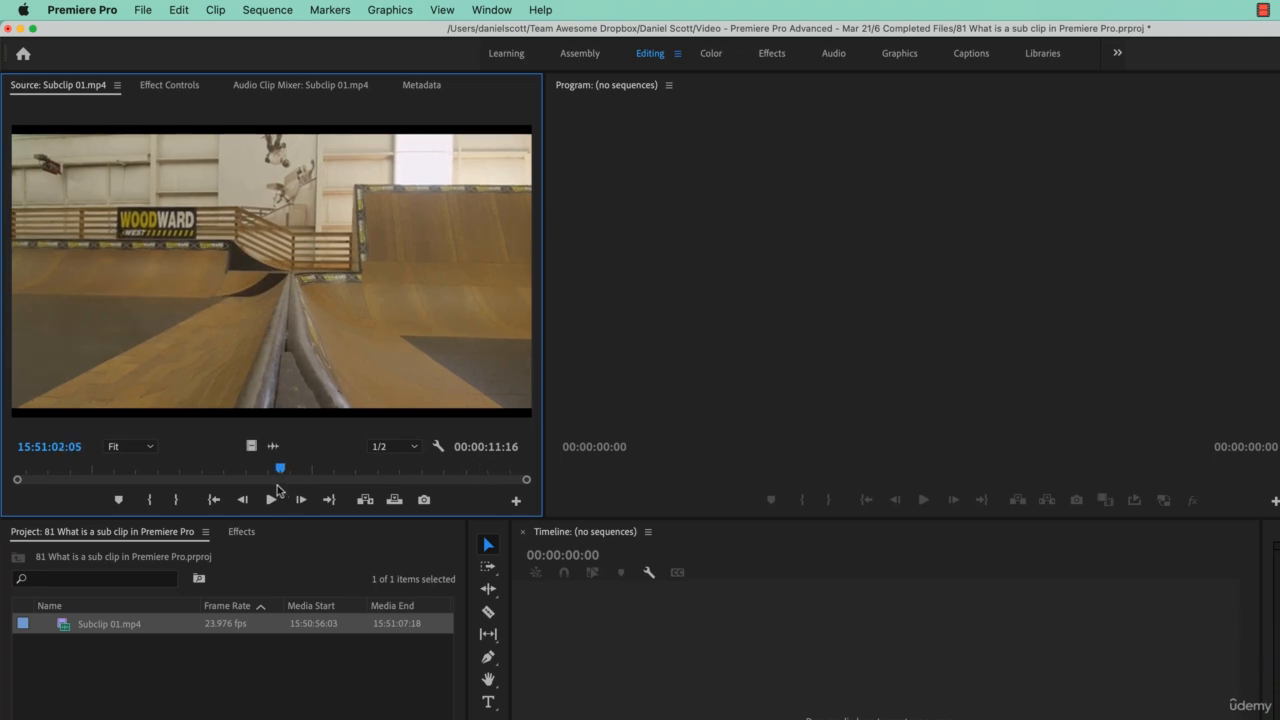
pyautogui.click(142, 472)
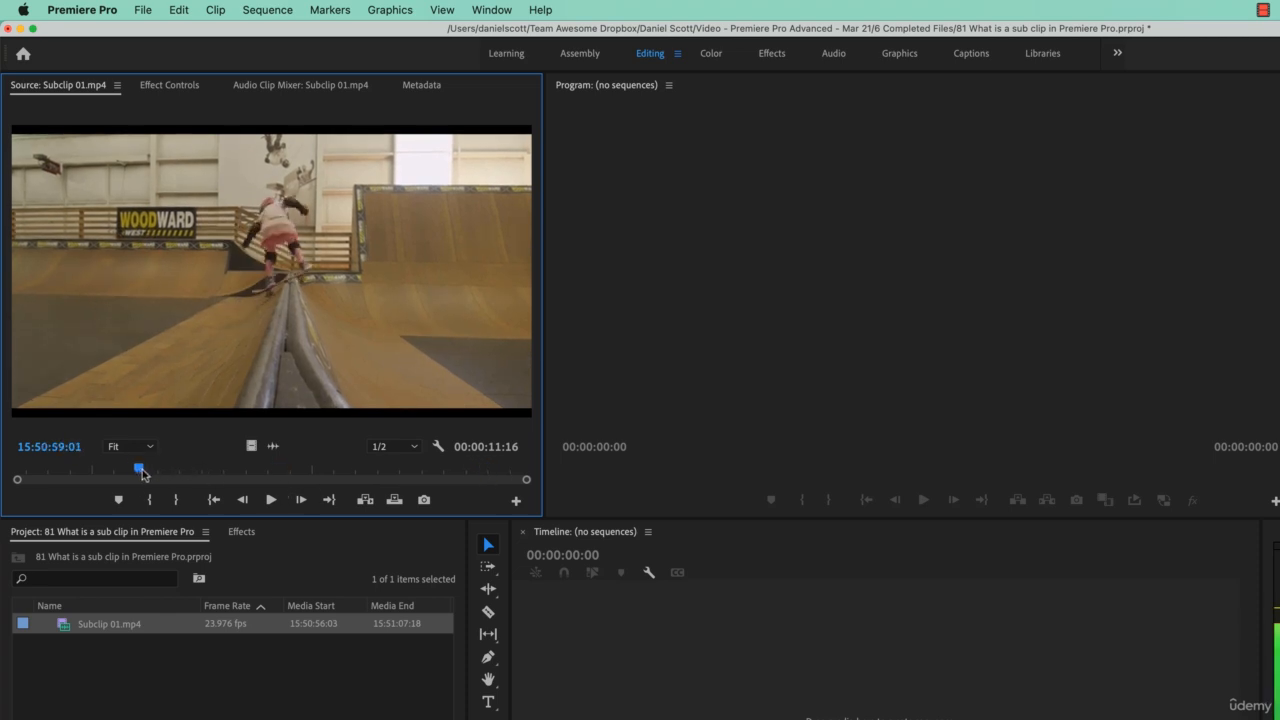
pyautogui.moveTo(143, 475)
pyautogui.mouseDown()
pyautogui.moveTo(63, 472)
pyautogui.moveTo(394, 472)
pyautogui.moveTo(40, 474)
pyautogui.moveTo(257, 477)
pyautogui.mouseUp()
pyautogui.press('i')
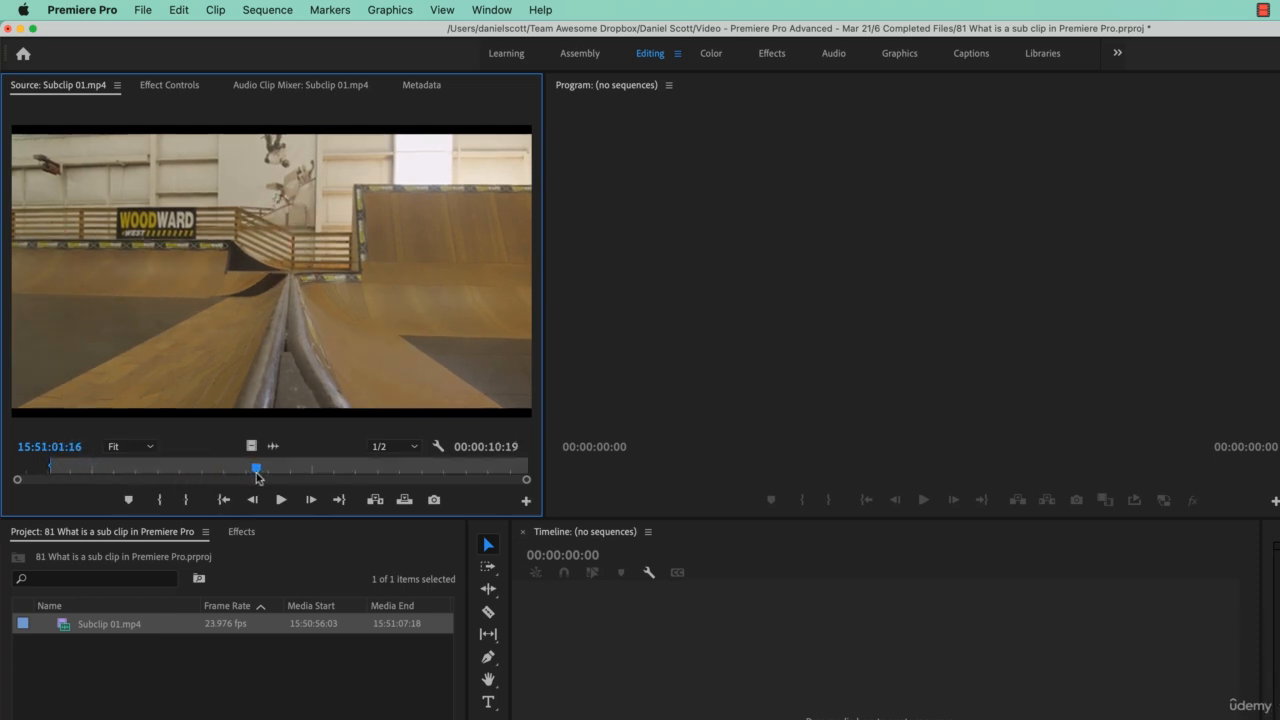
pyautogui.press('o')
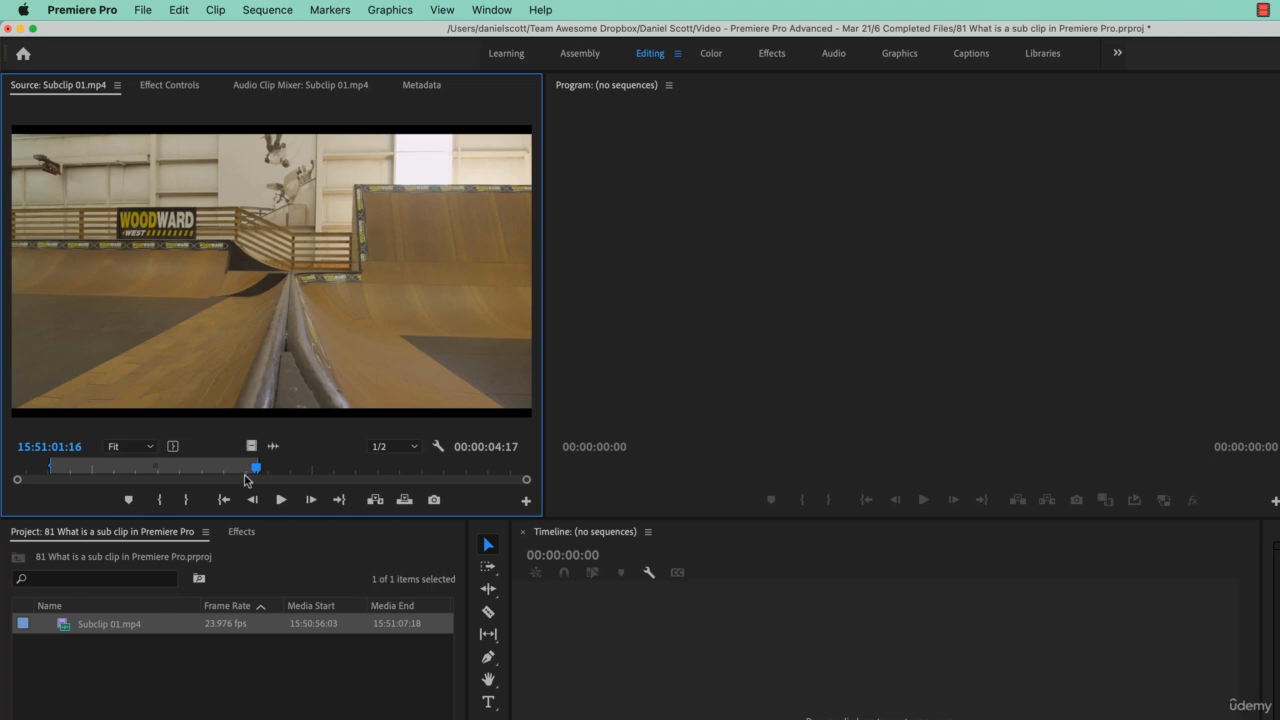
# Step: Make a subclip of the marked range named Bella.Subclip001, with trims restricted to the subclip boundaries
pyautogui.click(218, 9)
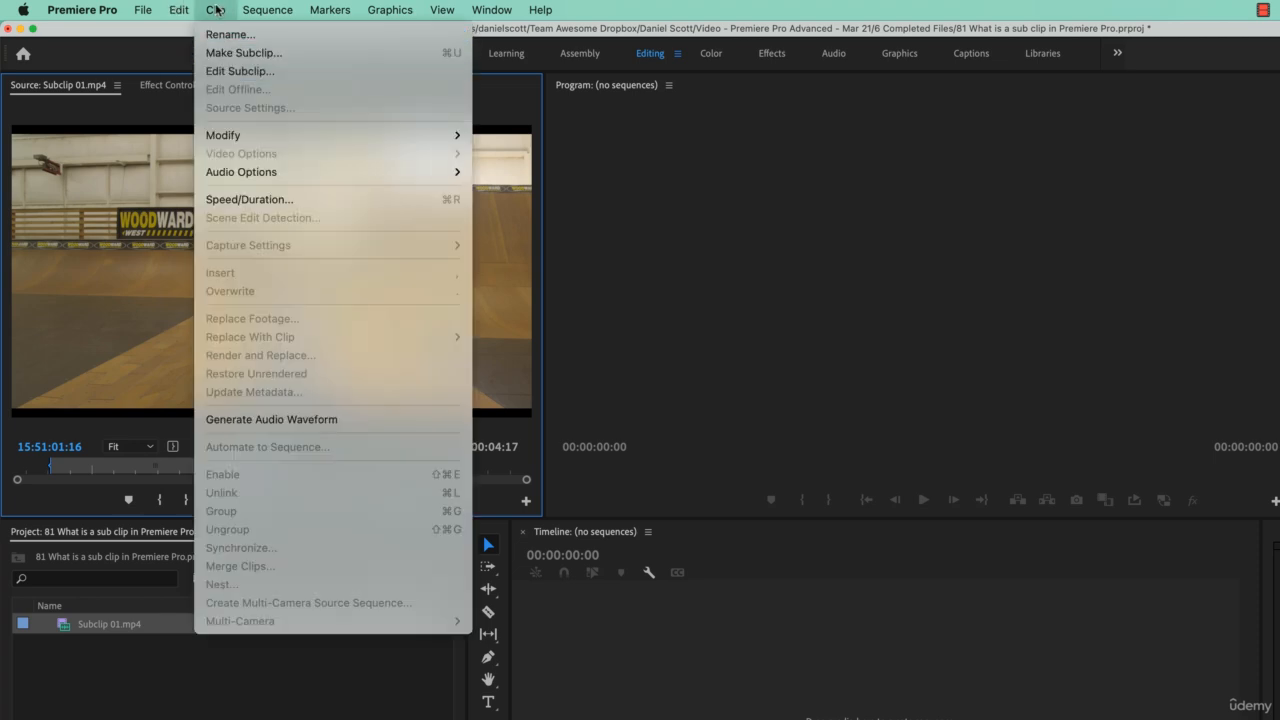
pyautogui.press('Escape')
pyautogui.rightClick(257, 316)
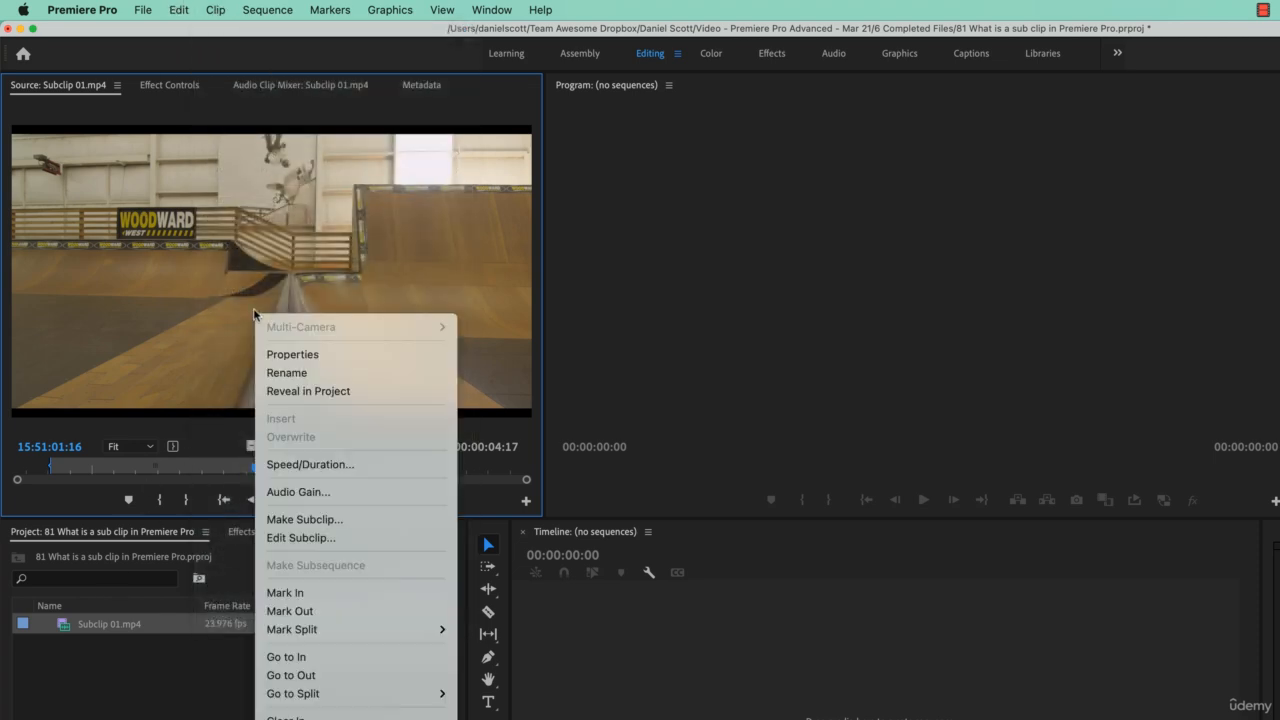
pyautogui.click(310, 520)
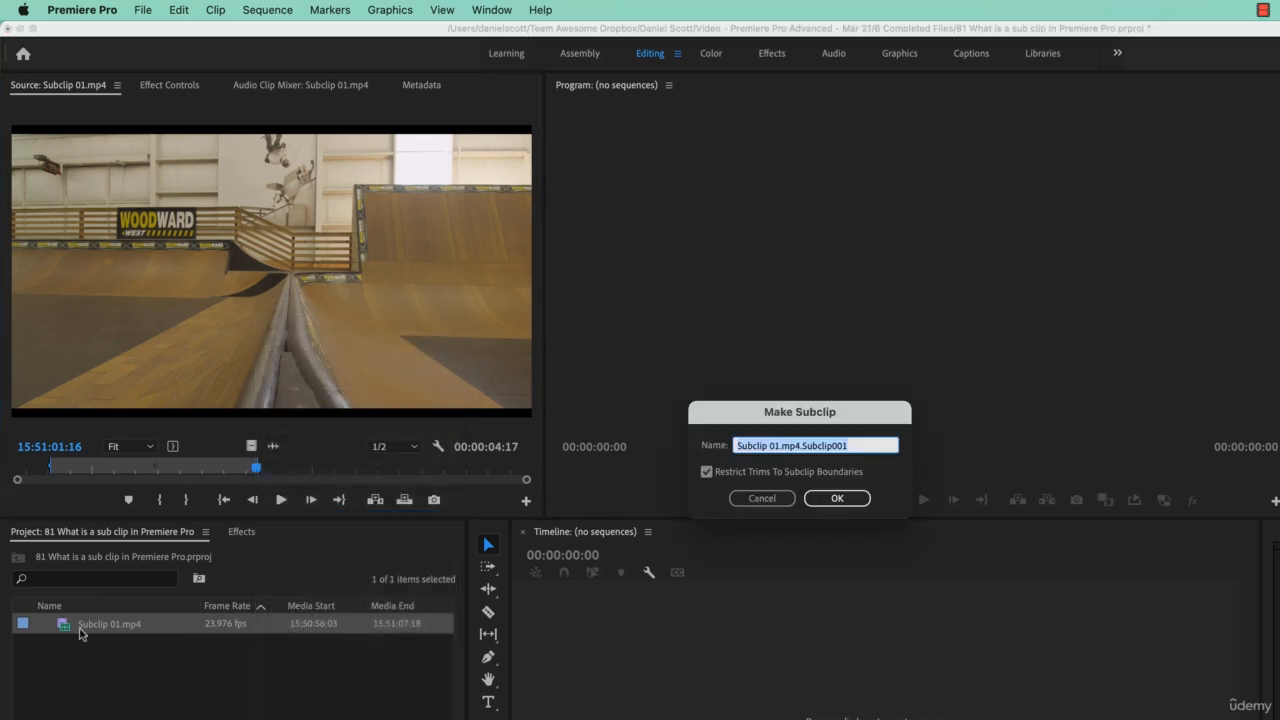
pyautogui.click(802, 447)
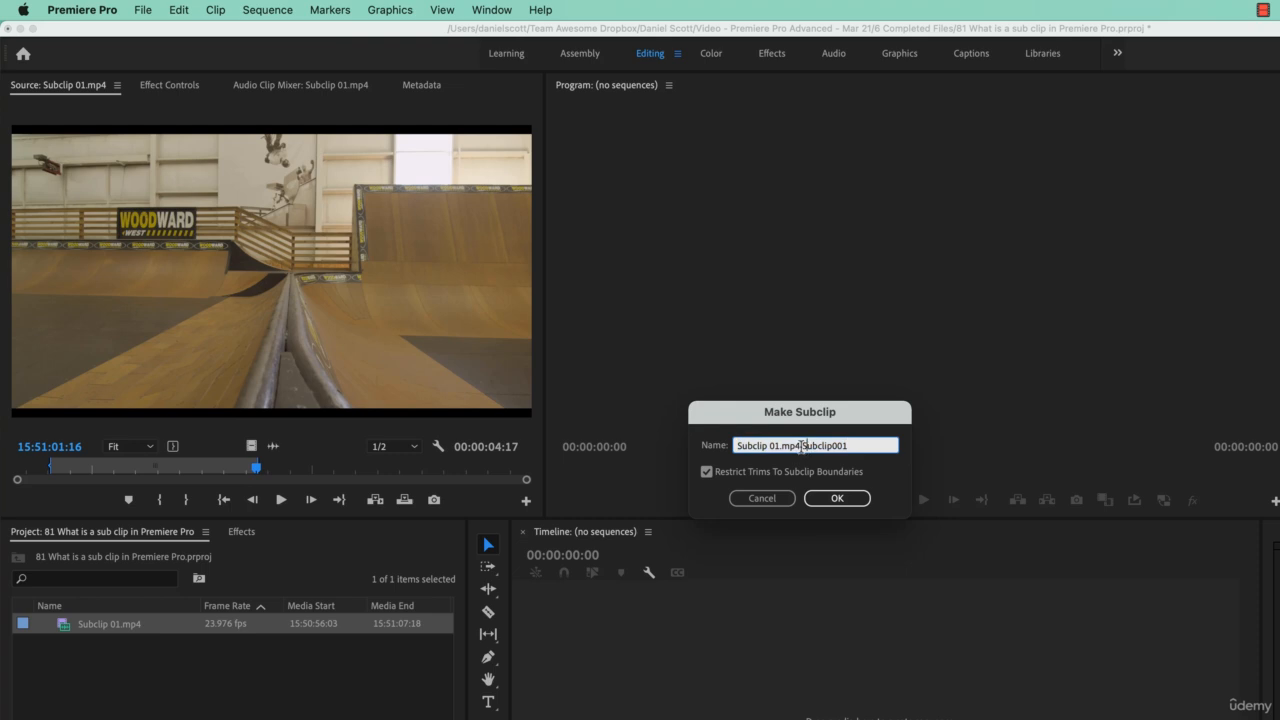
pyautogui.moveTo(802, 447); pyautogui.dragTo(714, 446)
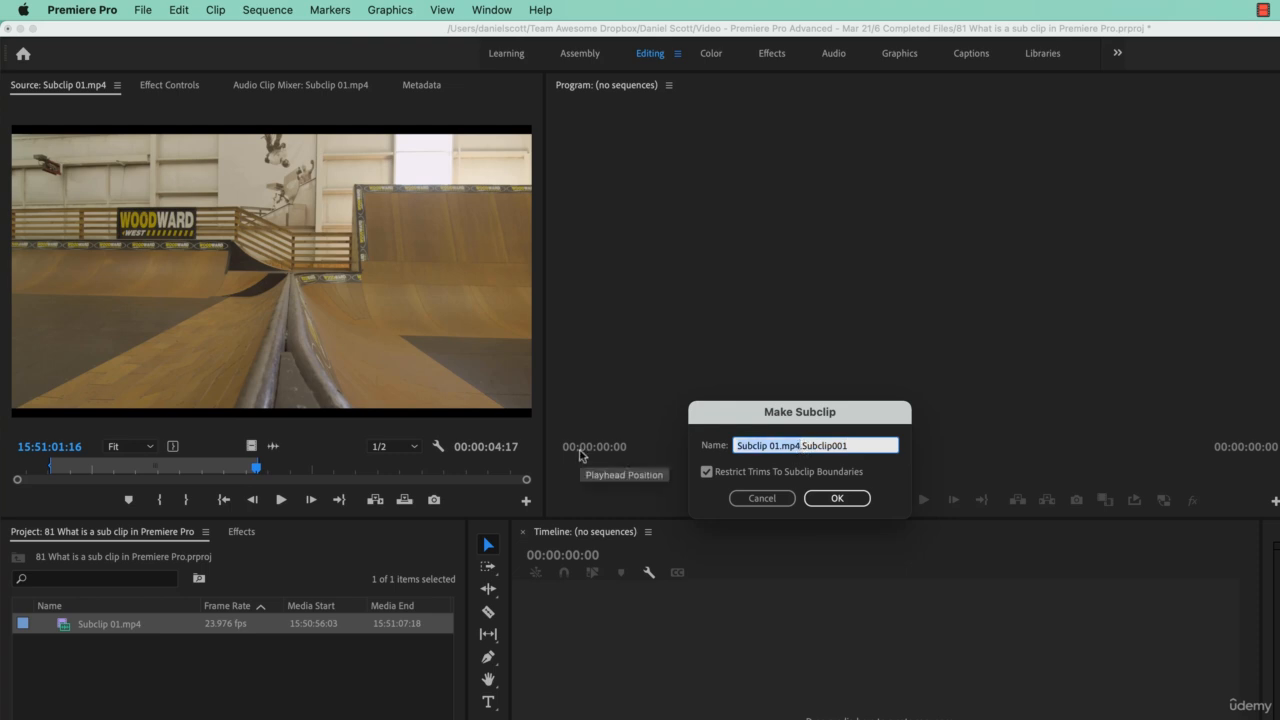
pyautogui.write('Bella Subclip0')
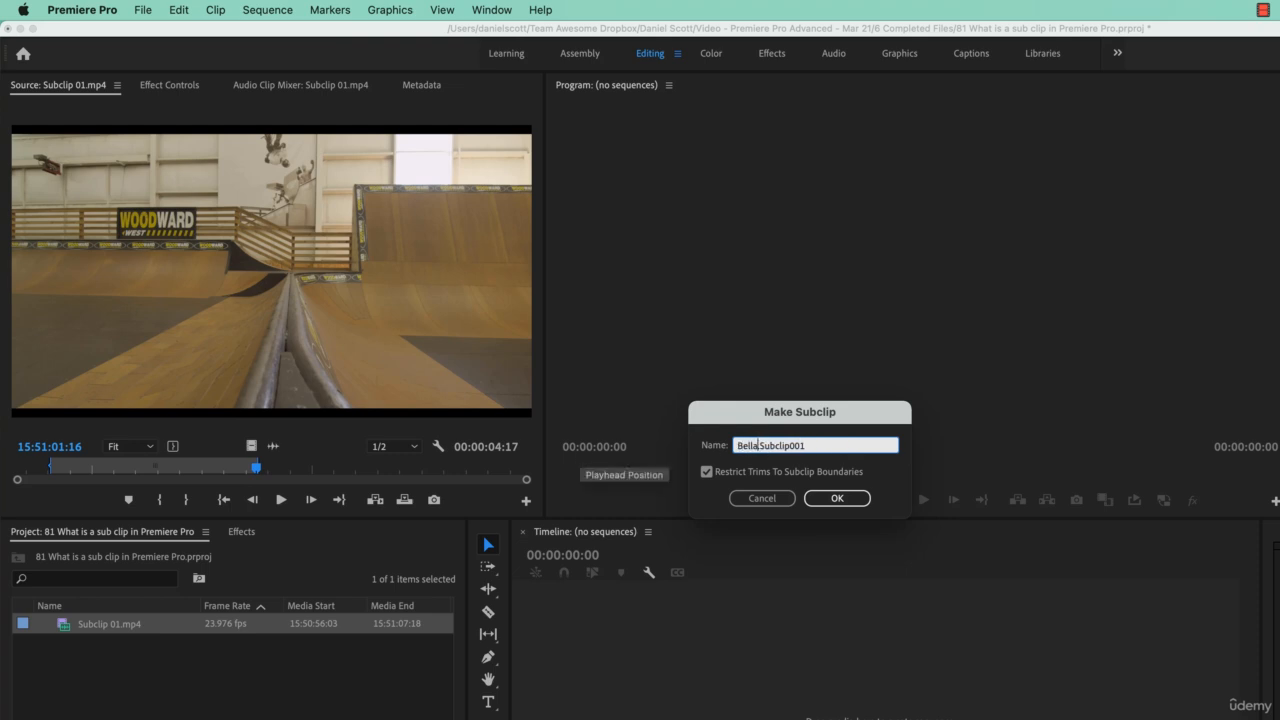
pyautogui.write('01')
pyautogui.press('BackSpace')
pyautogui.press('BackSpace')
pyautogui.press('BackSpace')
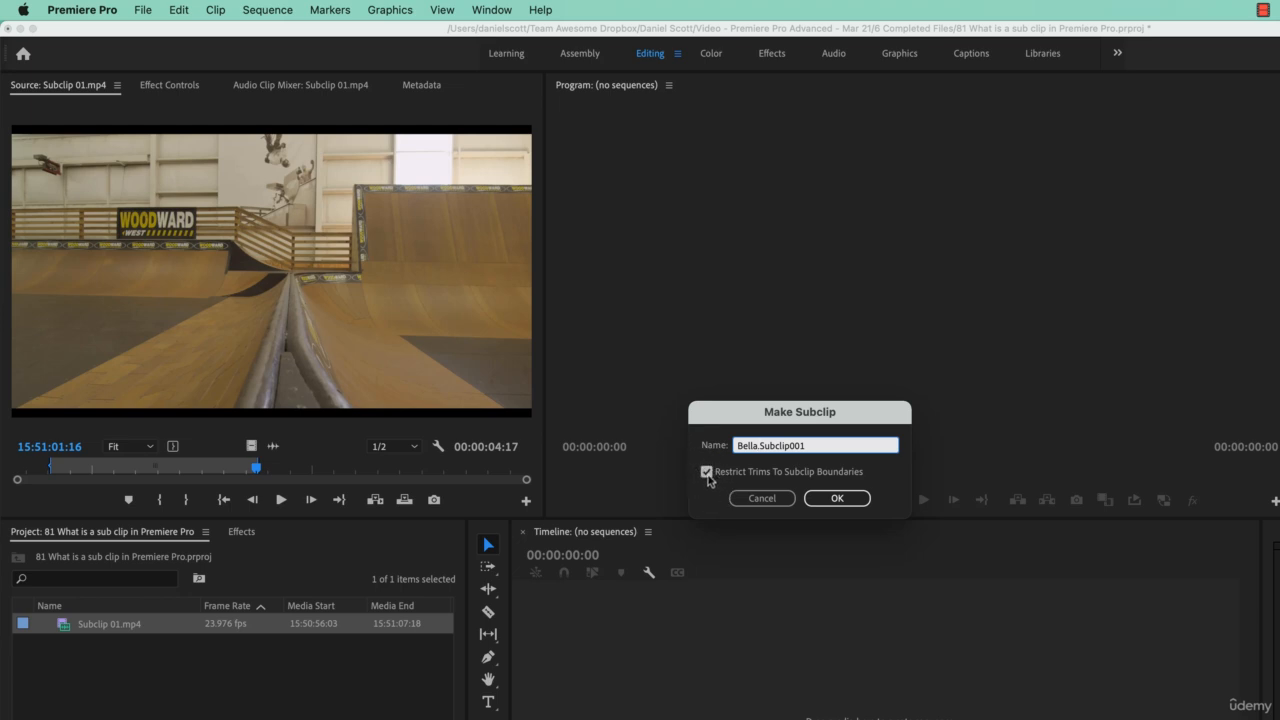
pyautogui.click(838, 500)
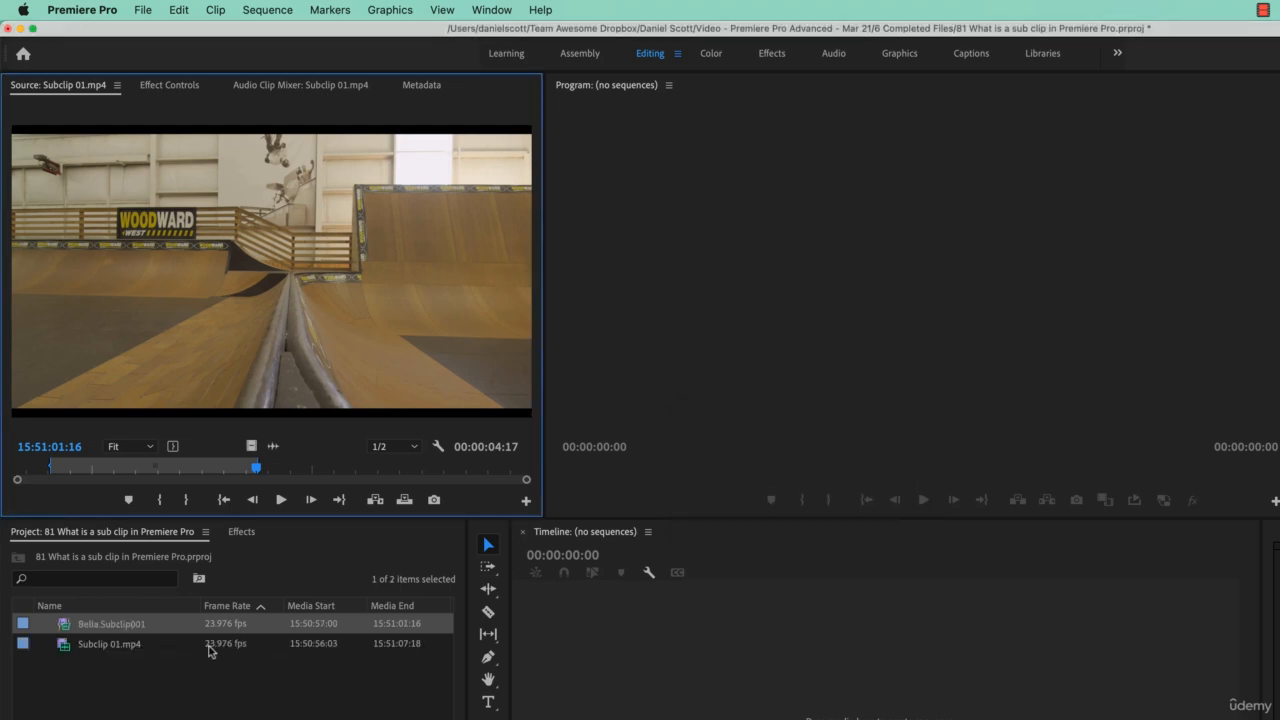
# Step: Mark the final part of Subclip 01.mp4 with an In point at 15:51:04:08, running to the clip's end
pyautogui.click(98, 648)
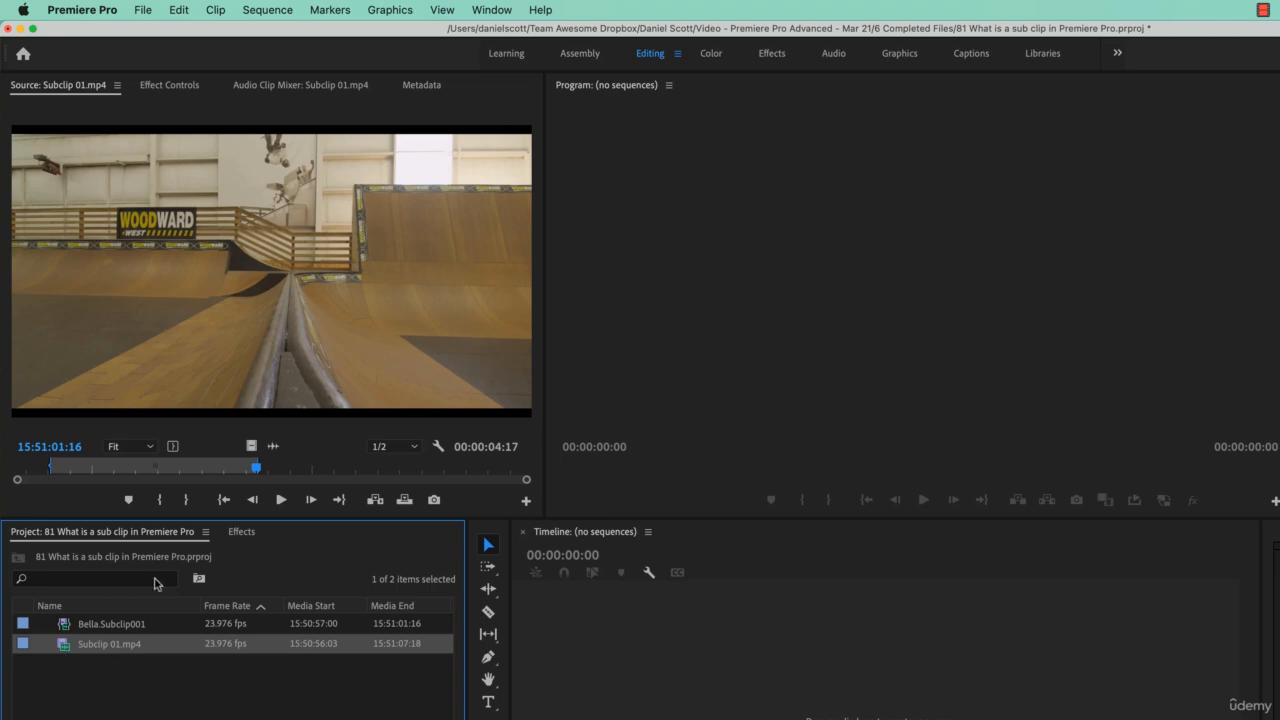
pyautogui.moveTo(257, 472); pyautogui.dragTo(529, 475)
pyautogui.press('i')
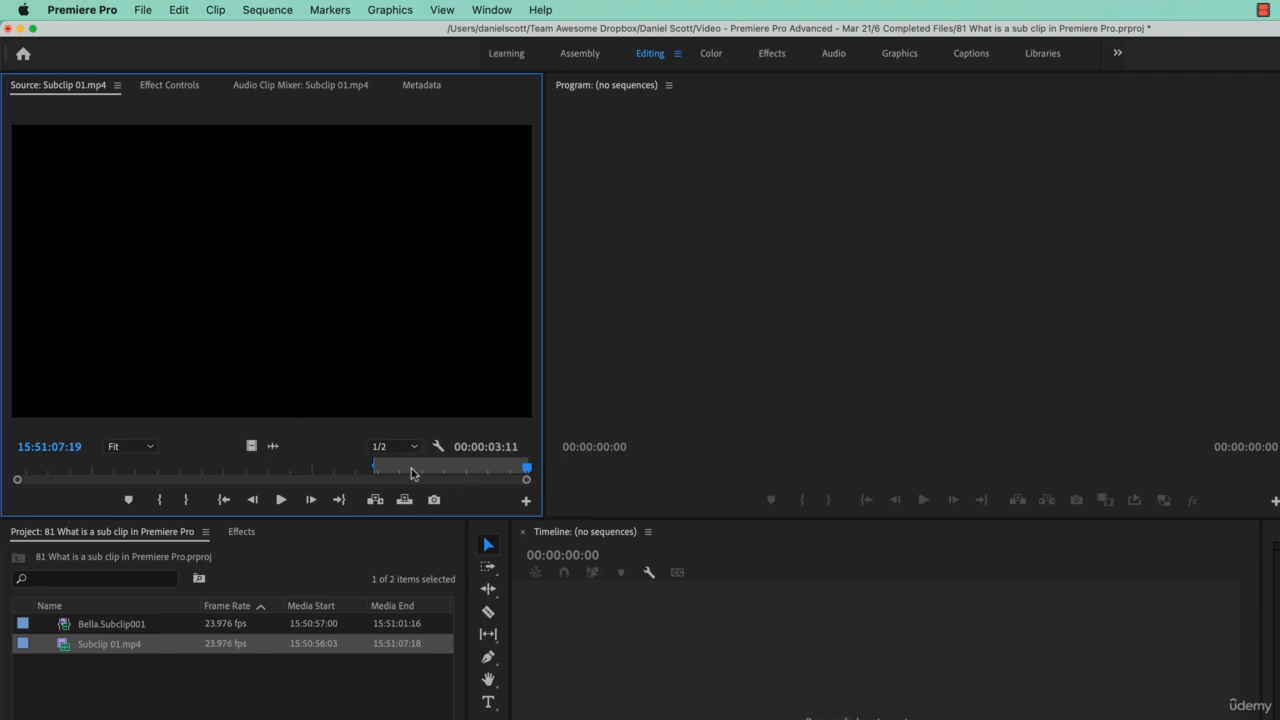
# Step: Make a second subclip of the marked range named Boy01.Subclip002, with trims restricted to the subclip boundaries
pyautogui.rightClick(345, 306)
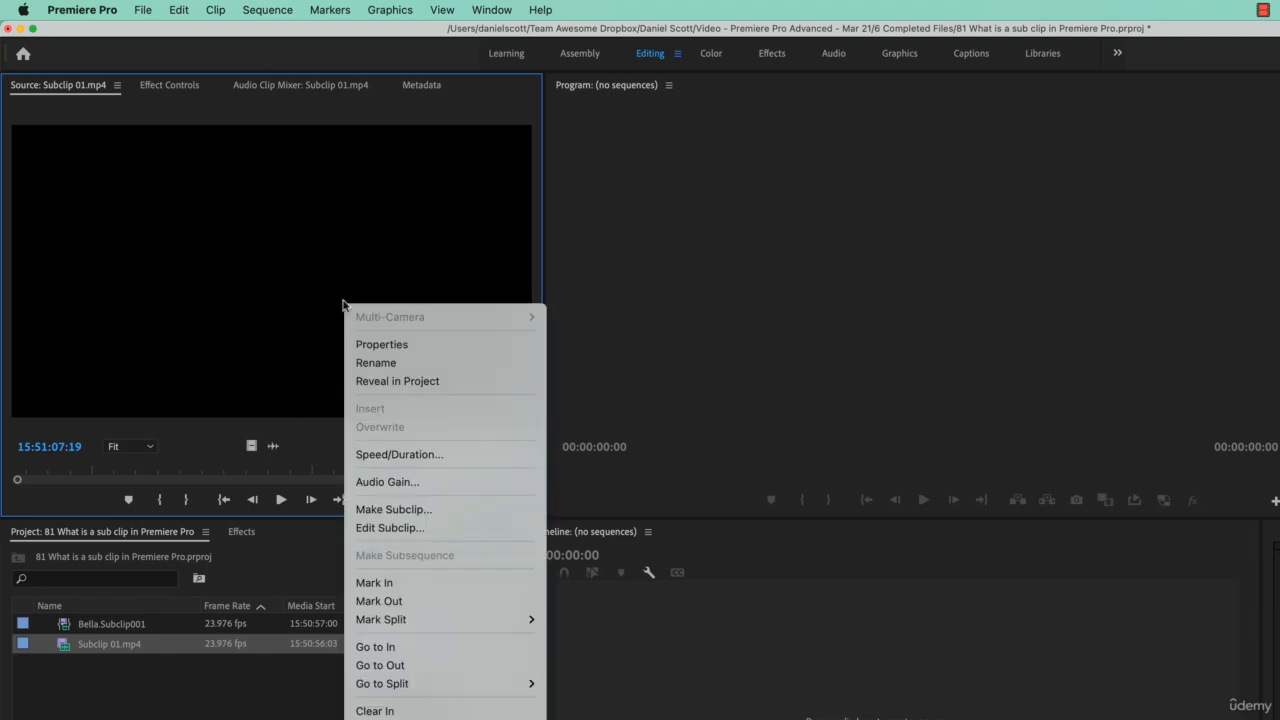
pyautogui.click(400, 509)
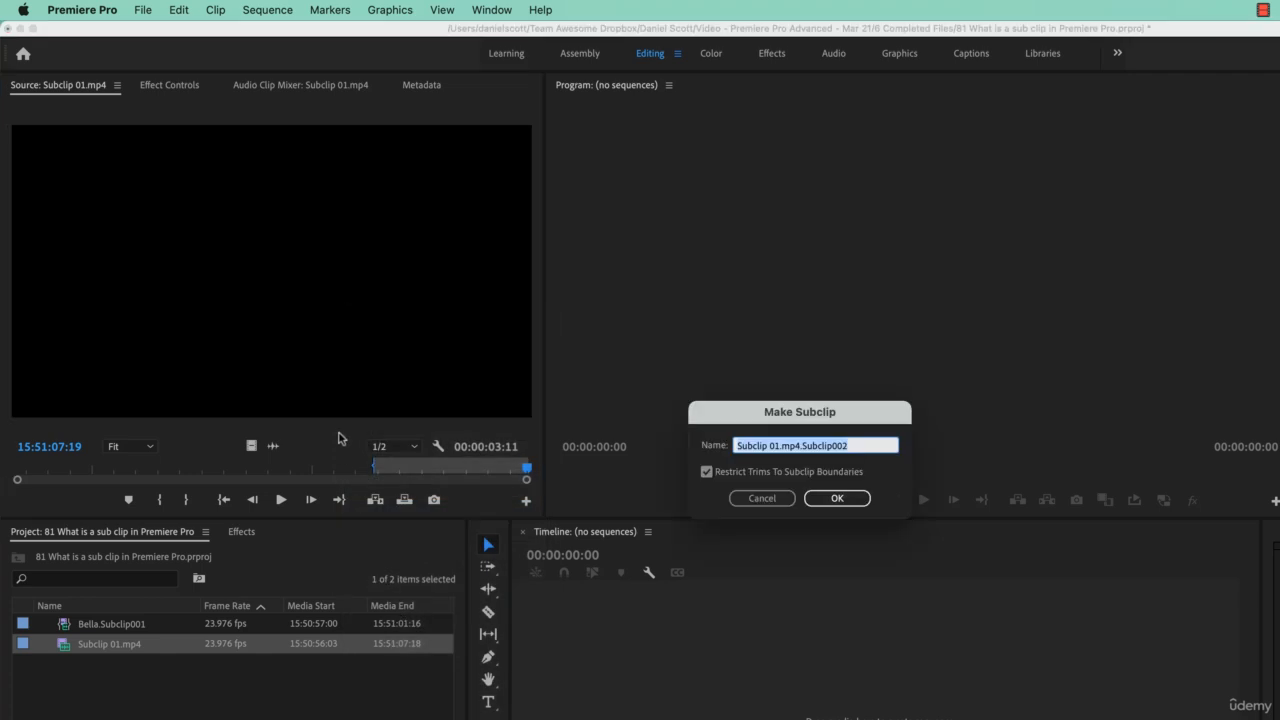
pyautogui.press('Left')
pyautogui.hotkey('alt', 'shift', 'Right')
pyautogui.hotkey('alt', 'shift', 'Right')
pyautogui.hotkey('alt', 'shift', 'Right')
pyautogui.write('Boy01')
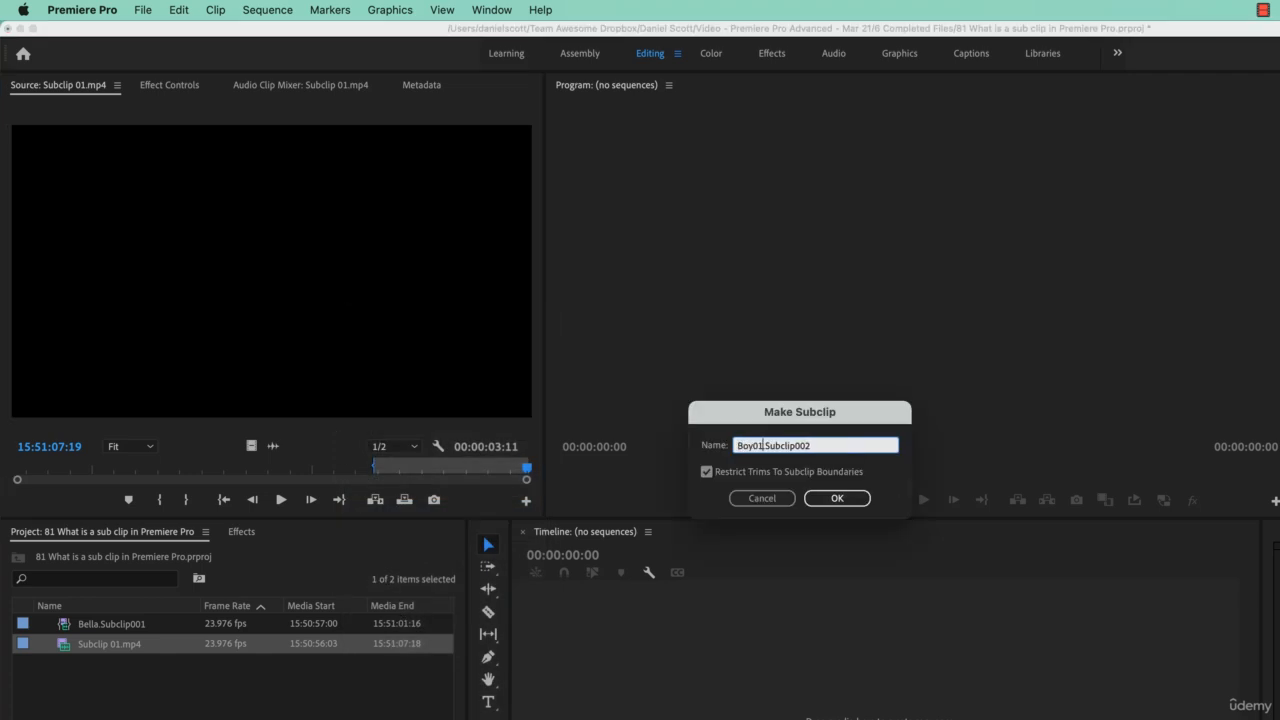
pyautogui.press('Return')
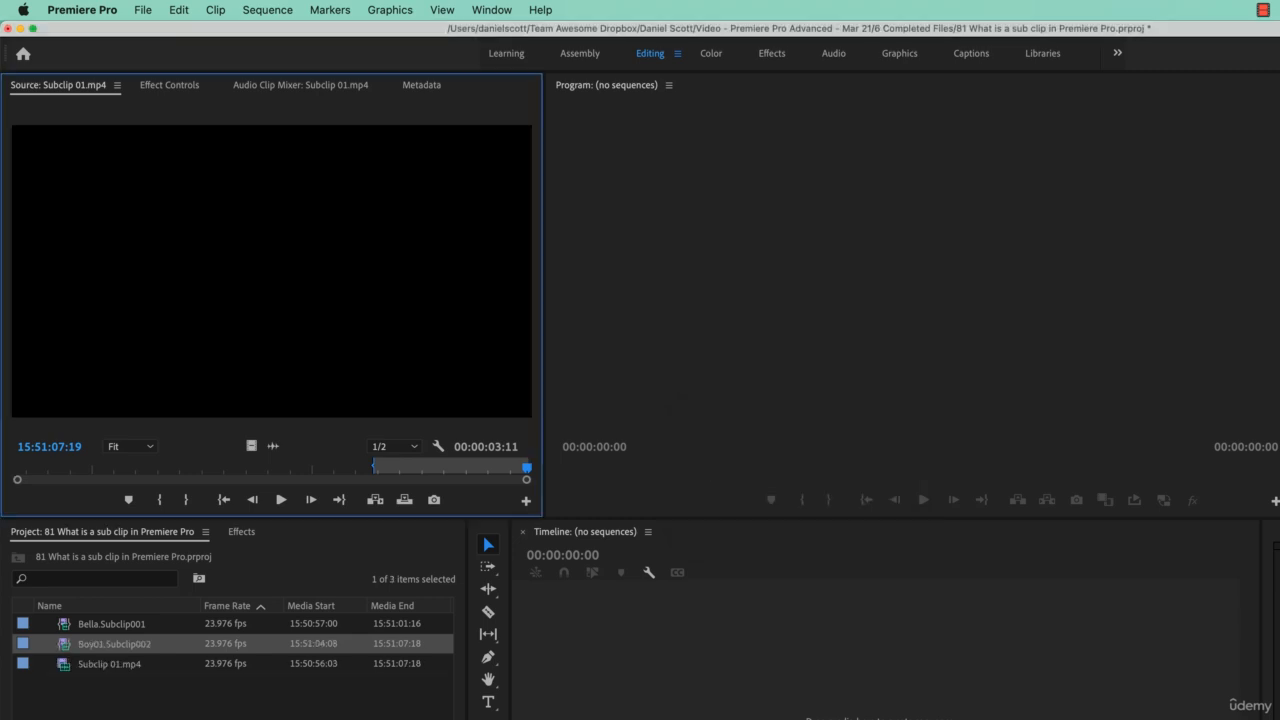
# Step: Create a bin named Bella at the project's root level and move Bella.Subclip001 into it
pyautogui.click(112, 487)
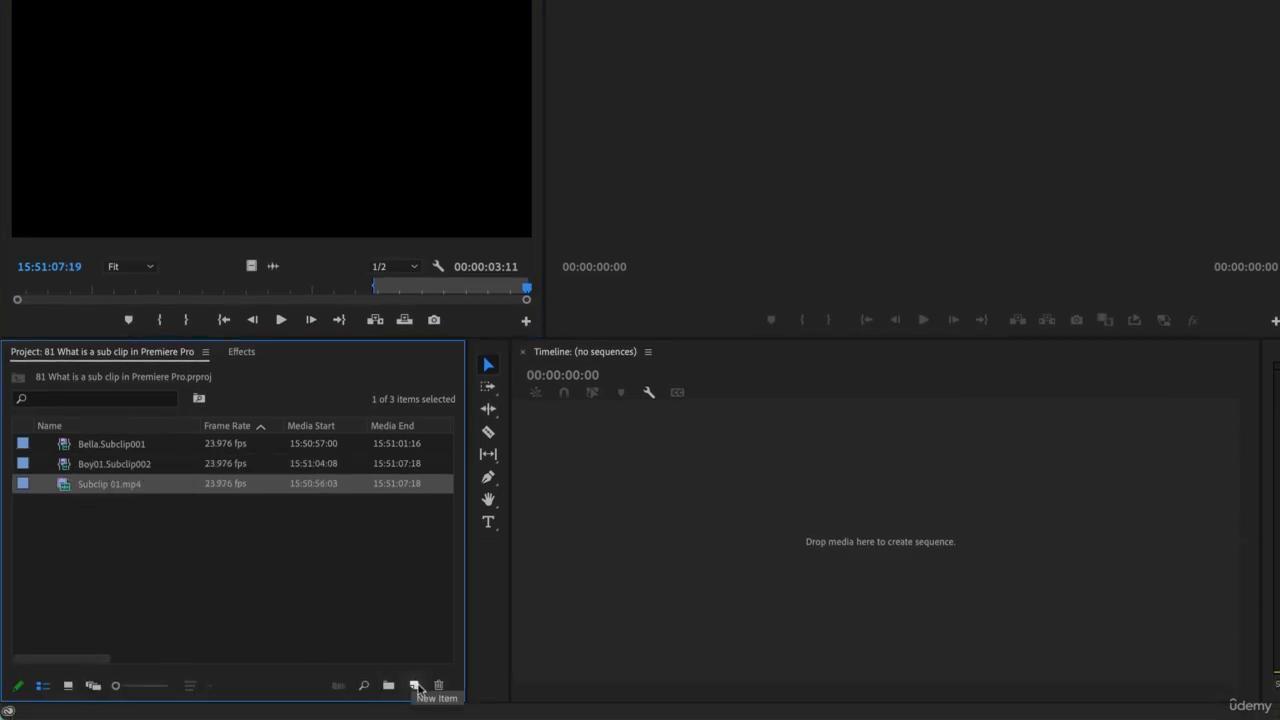
pyautogui.click(414, 685)
pyautogui.click(207, 576)
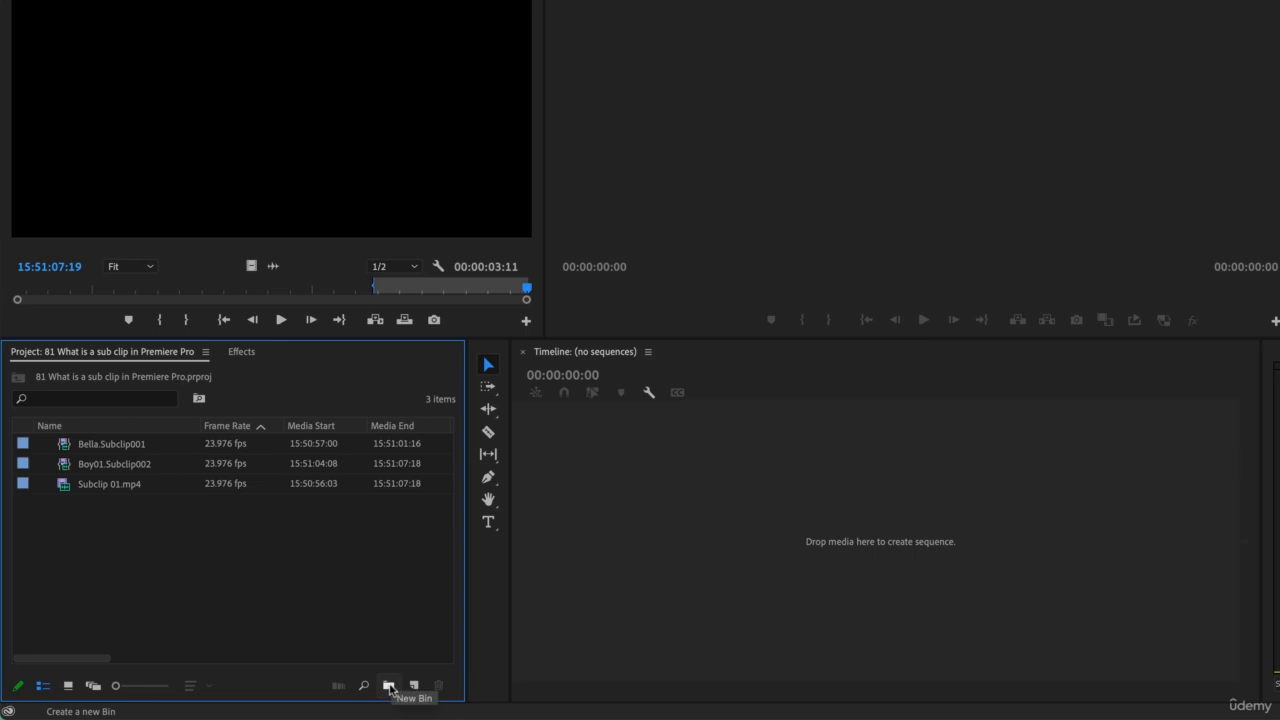
pyautogui.click(389, 686)
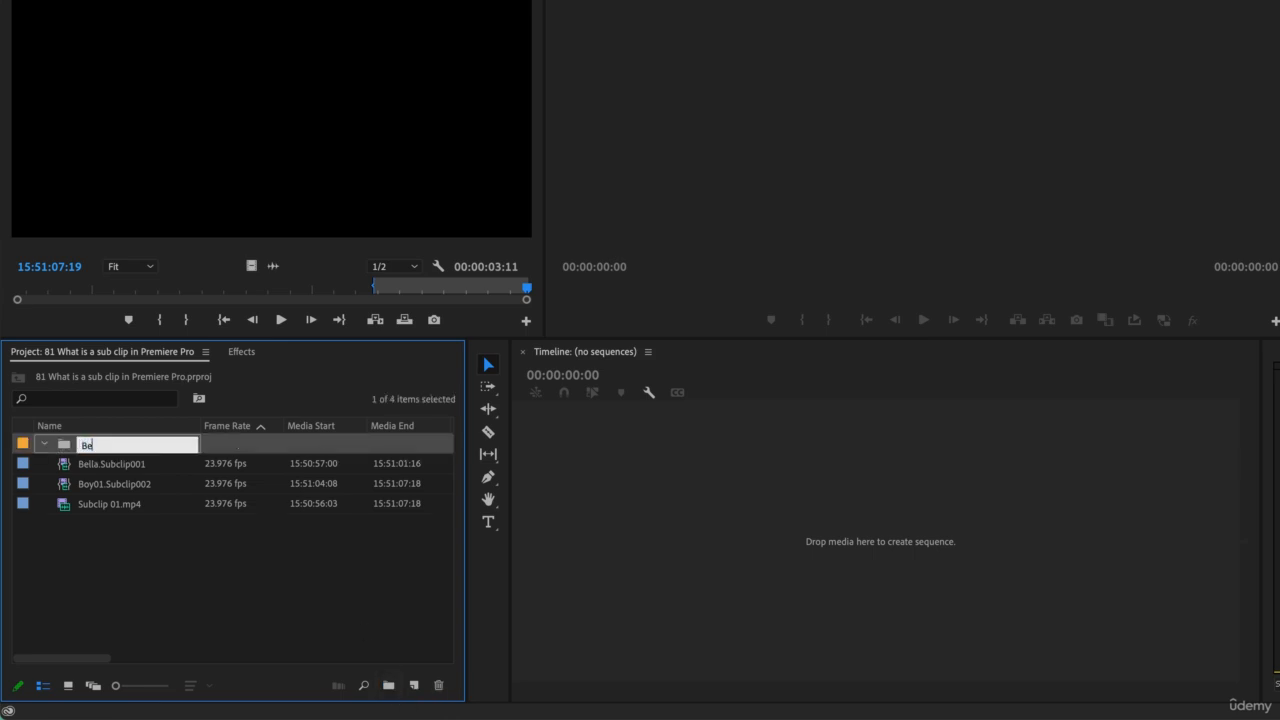
pyautogui.write('Bella')
pyautogui.press('Tab')
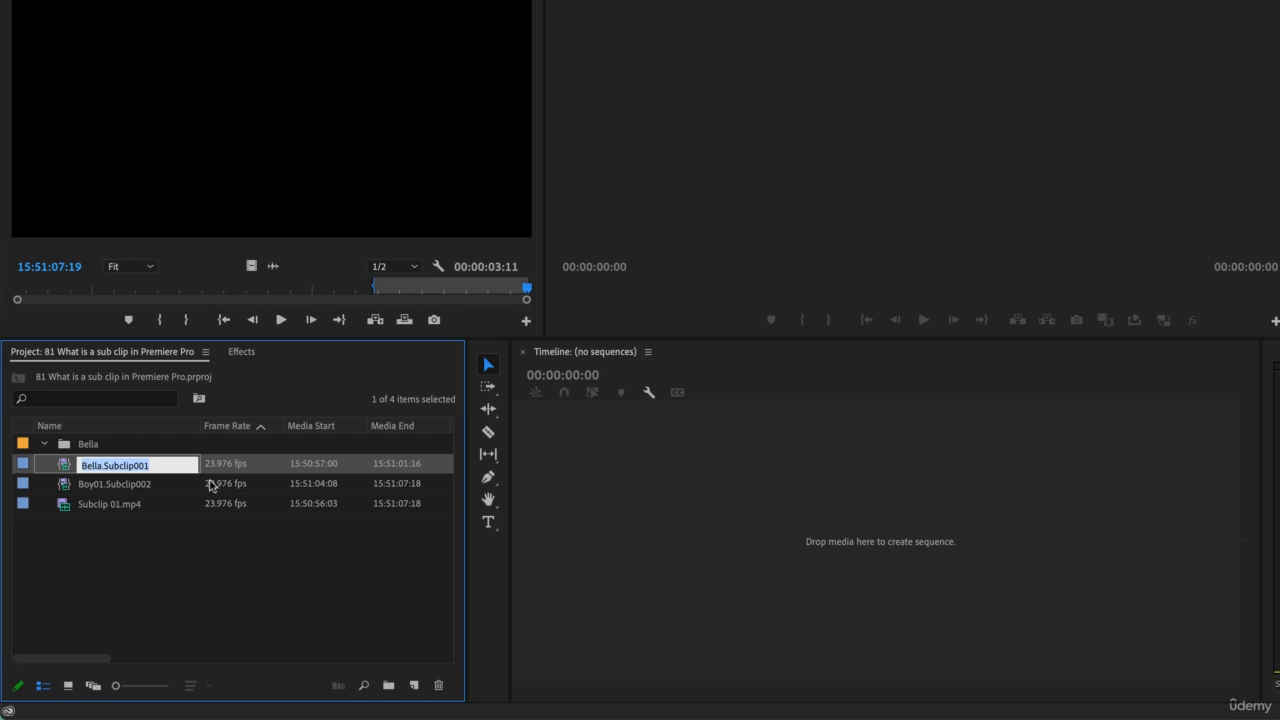
pyautogui.moveTo(62, 467); pyautogui.dragTo(70, 444)
# Step: Create a bin named Others and move Boy01.Subclip002 into it
pyautogui.click(389, 686)
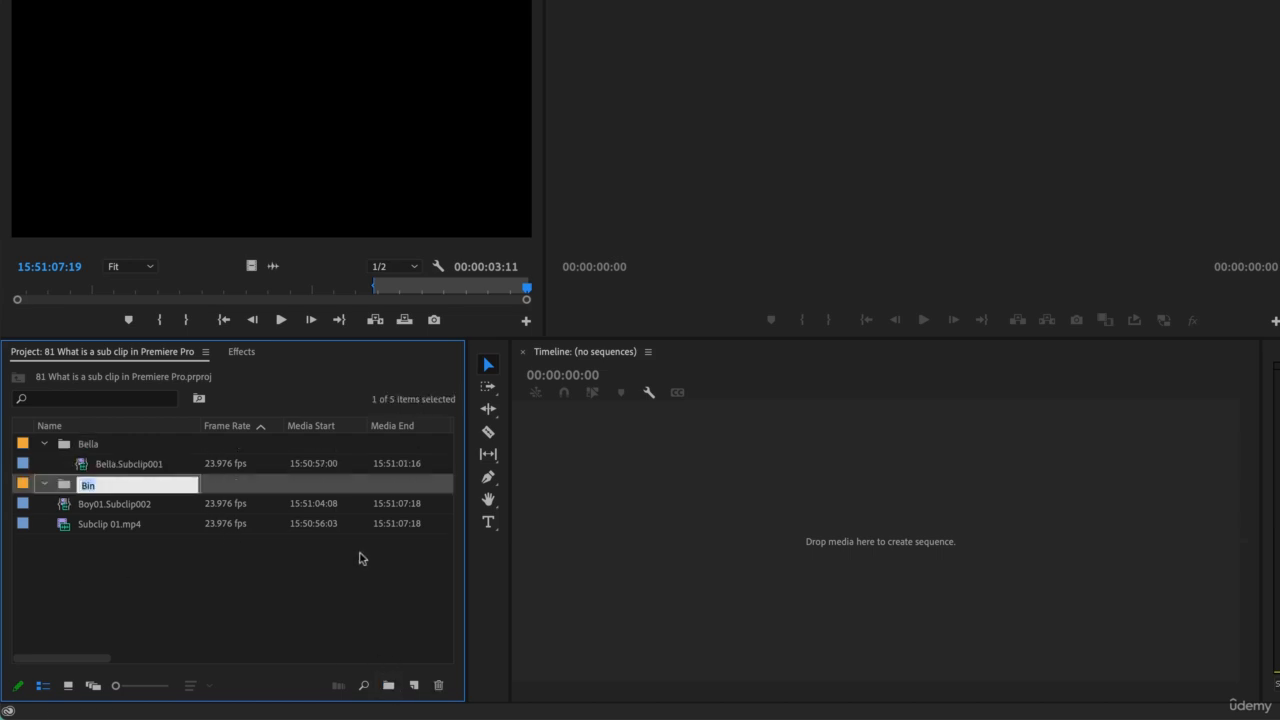
pyautogui.write('Others')
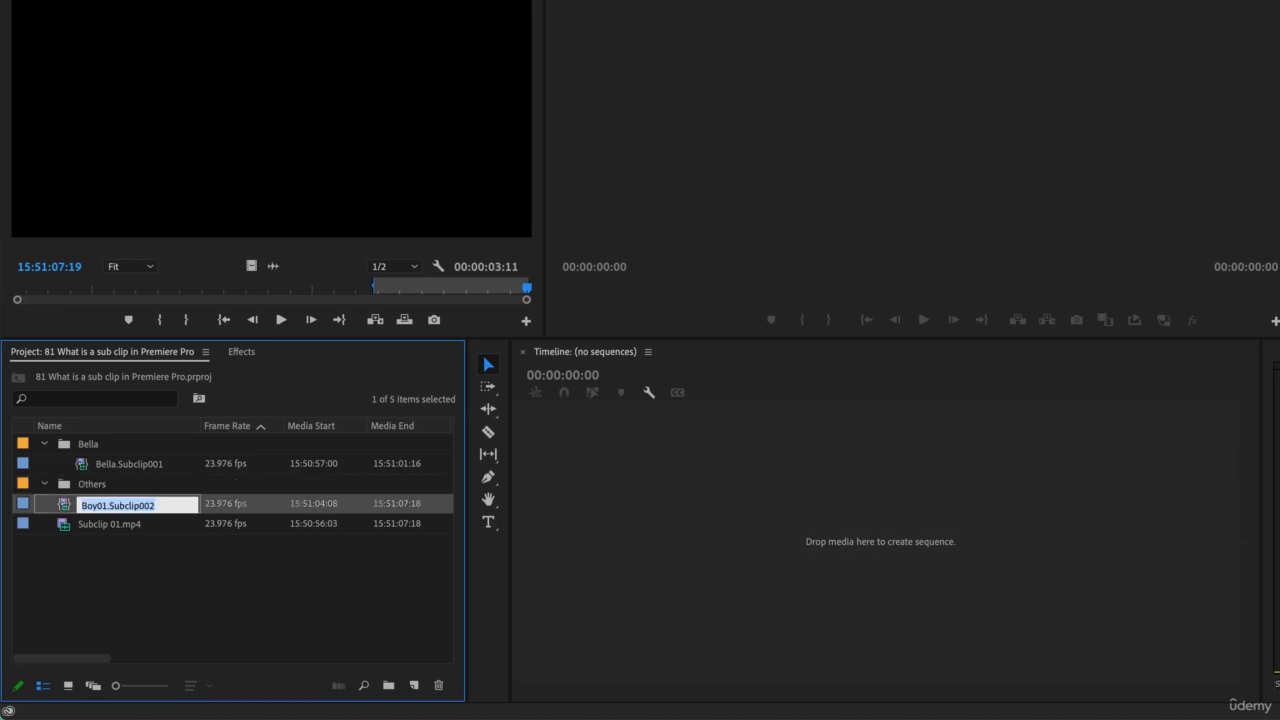
pyautogui.press('Tab')
pyautogui.click(66, 510)
pyautogui.moveTo(66, 494); pyautogui.dragTo(66, 486)
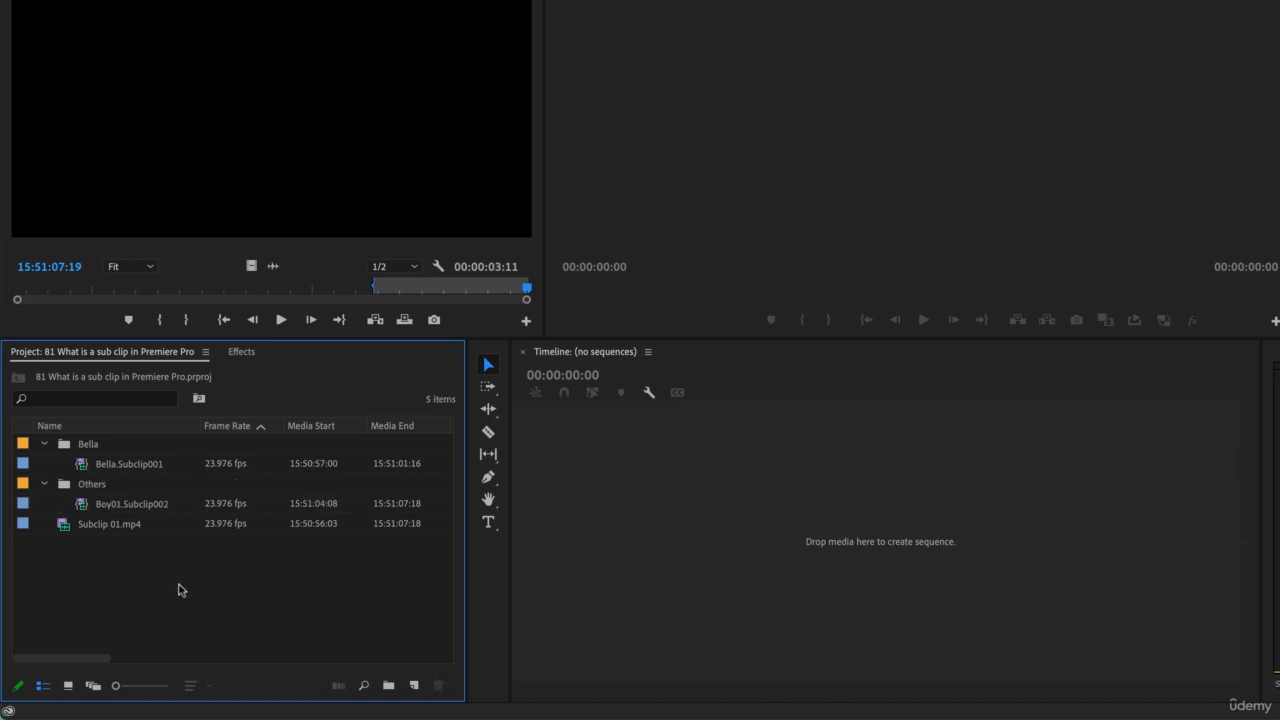
# Step: Create a bin named Master and move the original Subclip 01.mp4 into it
pyautogui.click(388, 686)
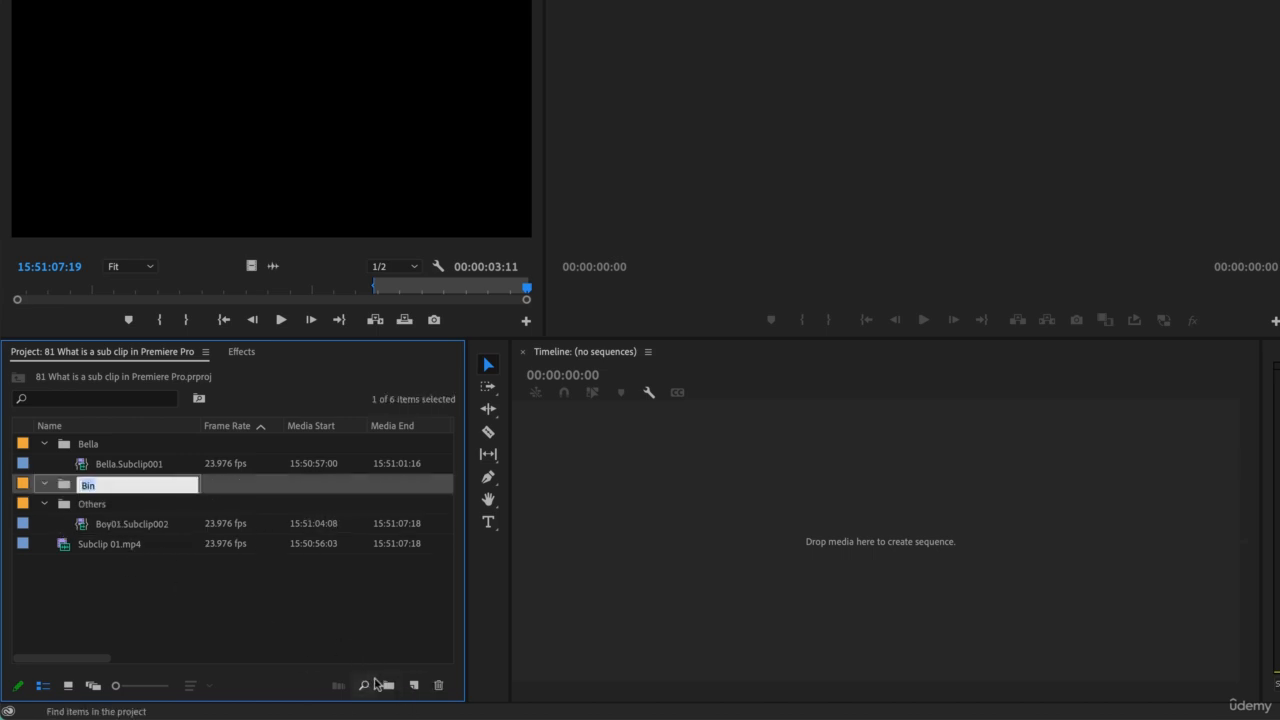
pyautogui.write('M')
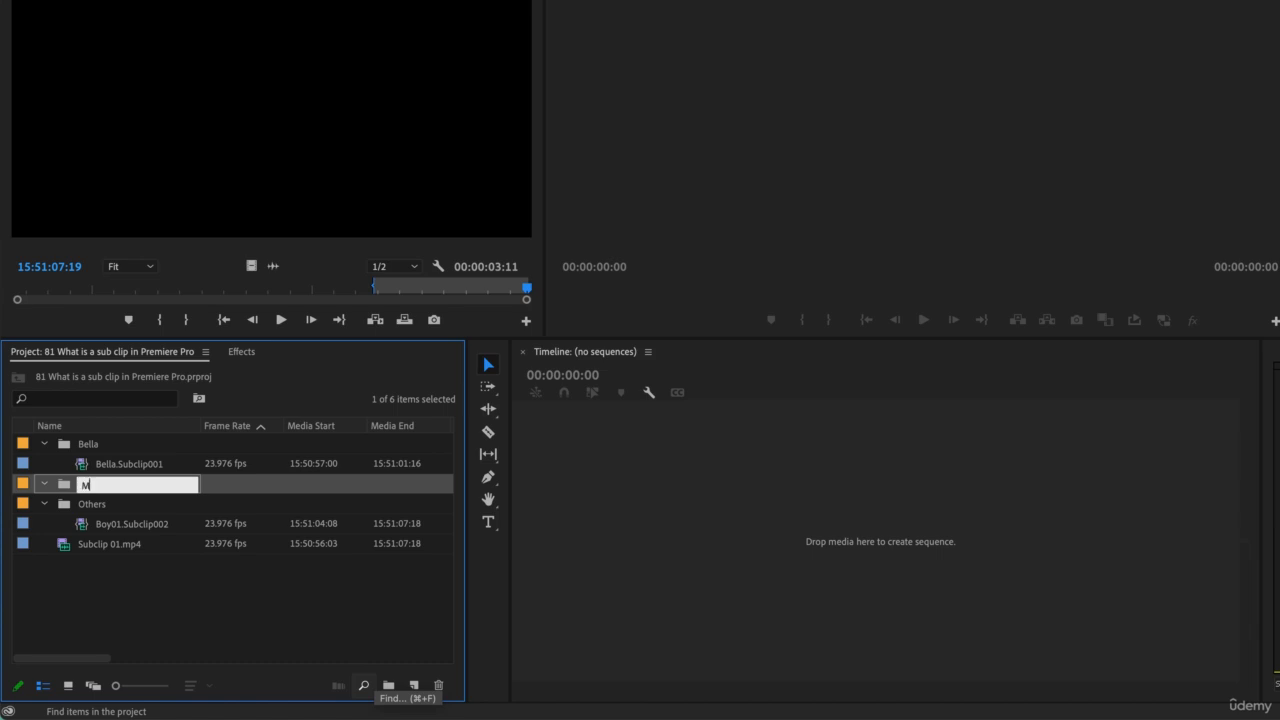
pyautogui.write('aster')
pyautogui.press('Tab')
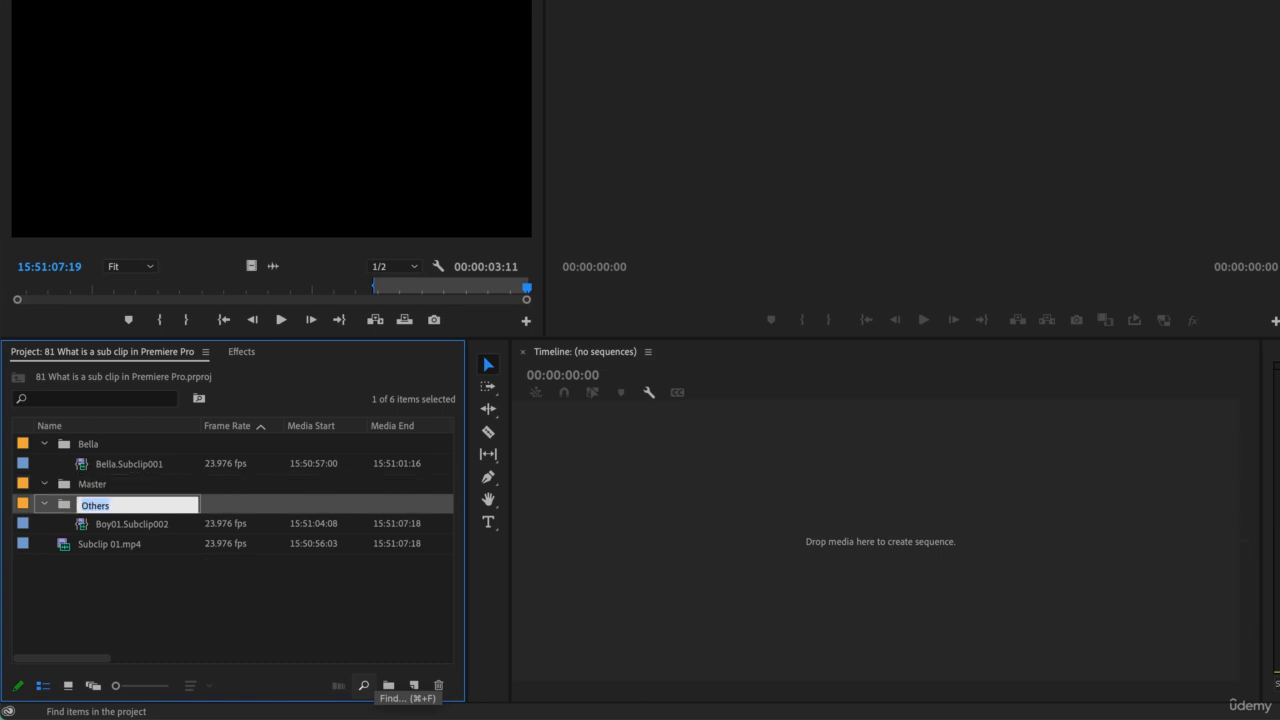
pyautogui.click(62, 550)
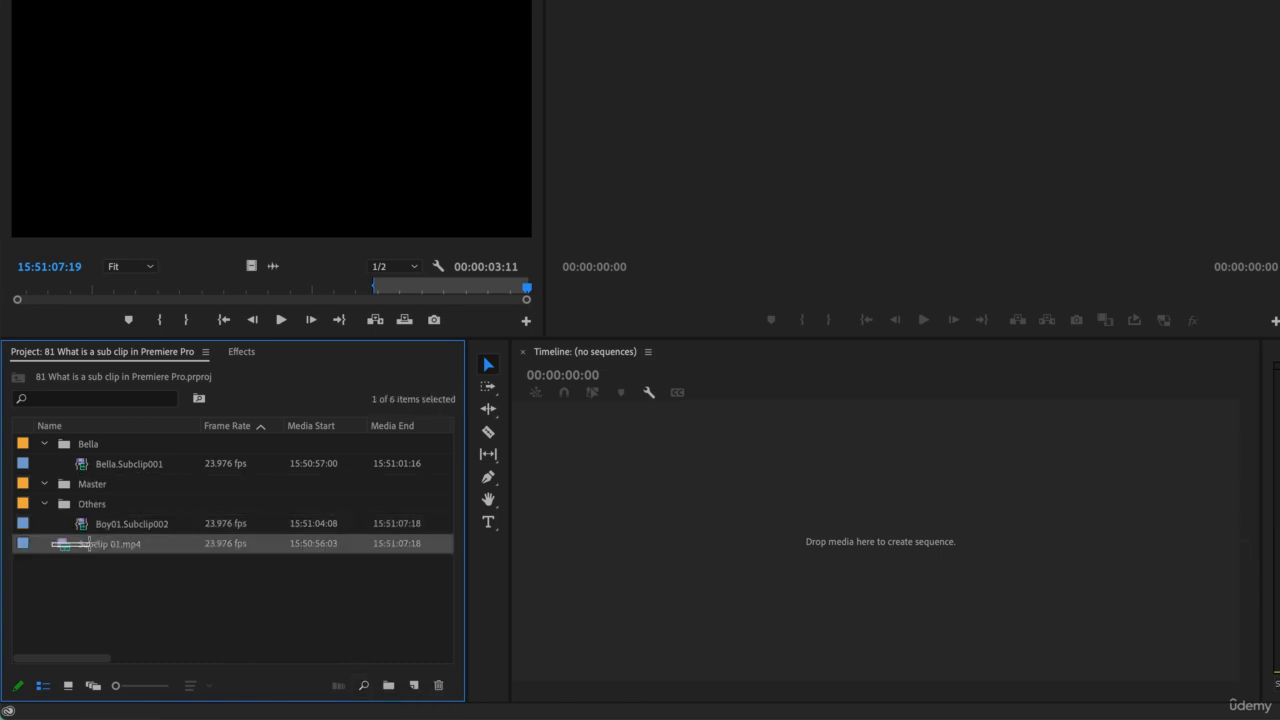
pyautogui.moveTo(67, 550); pyautogui.dragTo(88, 486)
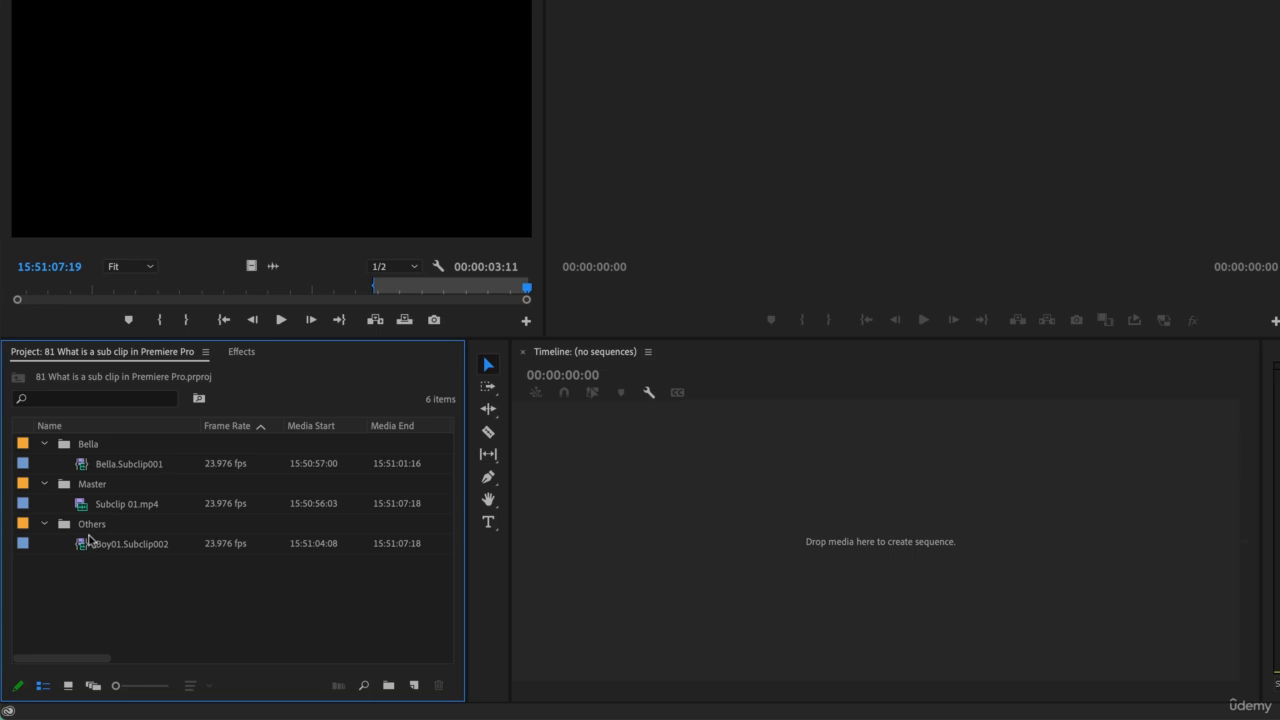
# Step: Collapse the Master, Others and Bella bins and select the Bella bin
pyautogui.click(44, 484)
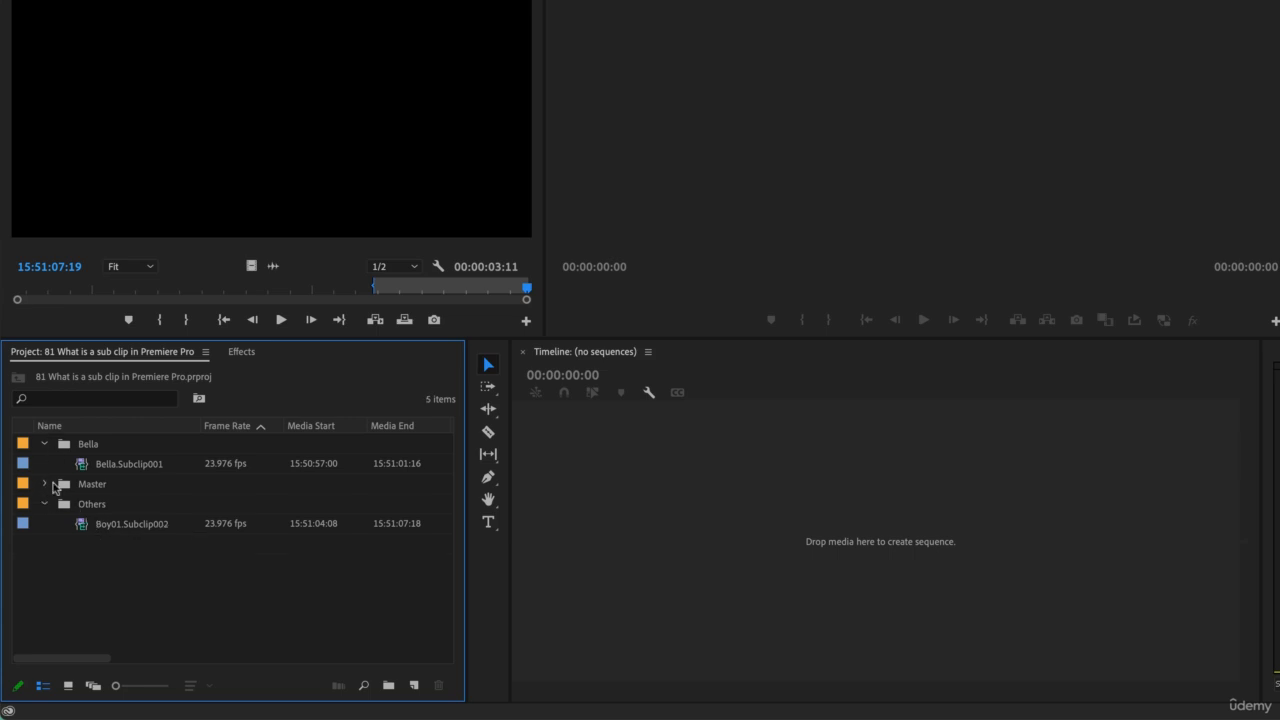
pyautogui.click(44, 505)
pyautogui.click(45, 444)
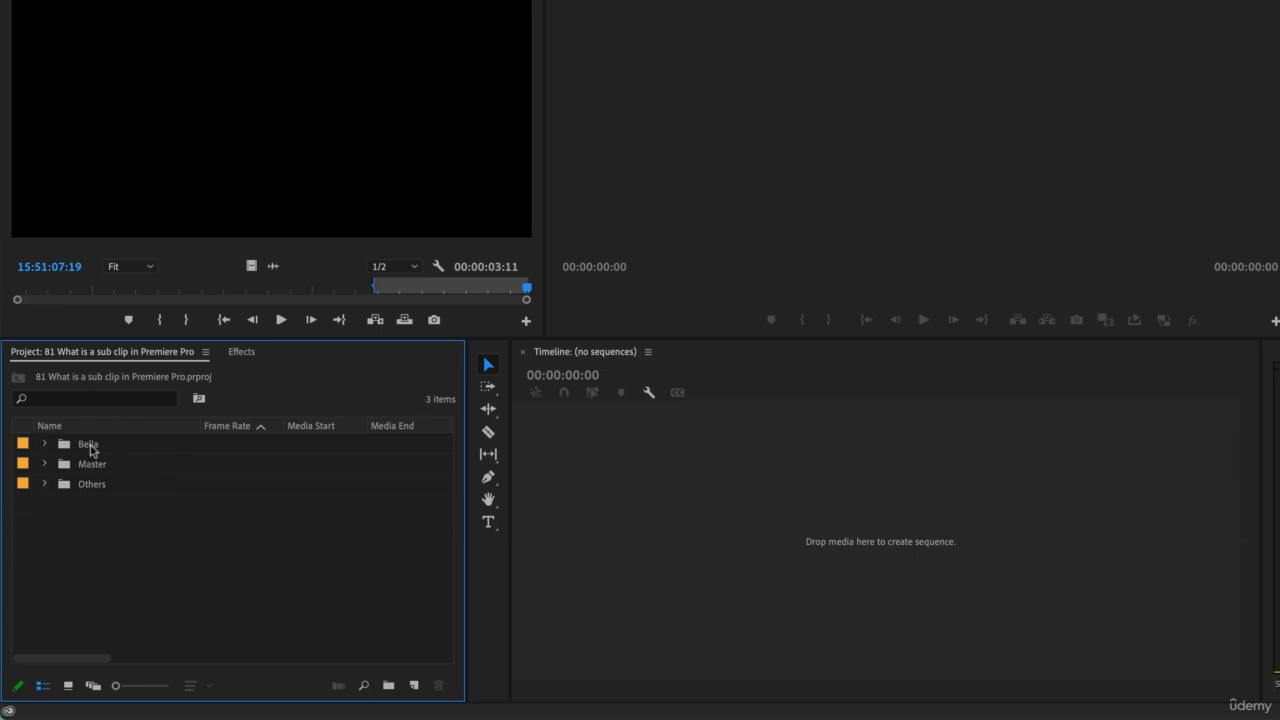
pyautogui.click(89, 445)
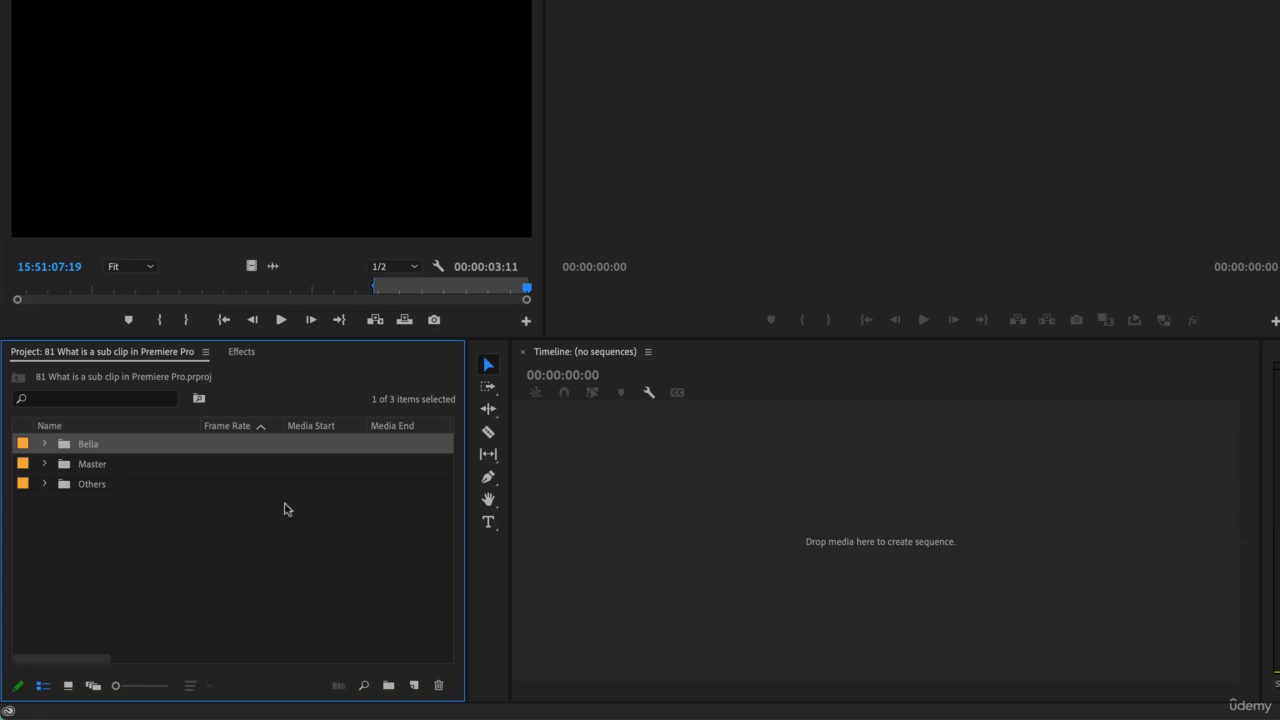
# Step: Create a new sequence from Bella.Subclip001 in the Bella bin and play it back
pyautogui.click(44, 443)
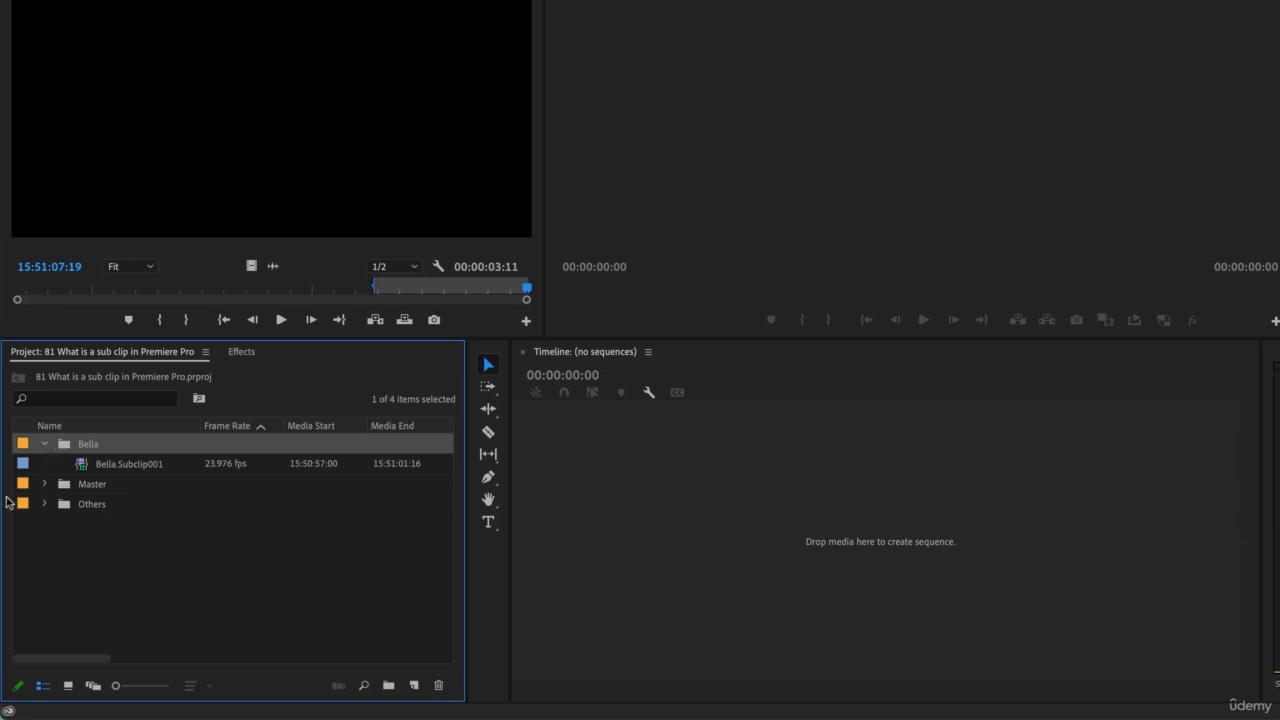
pyautogui.click(96, 464)
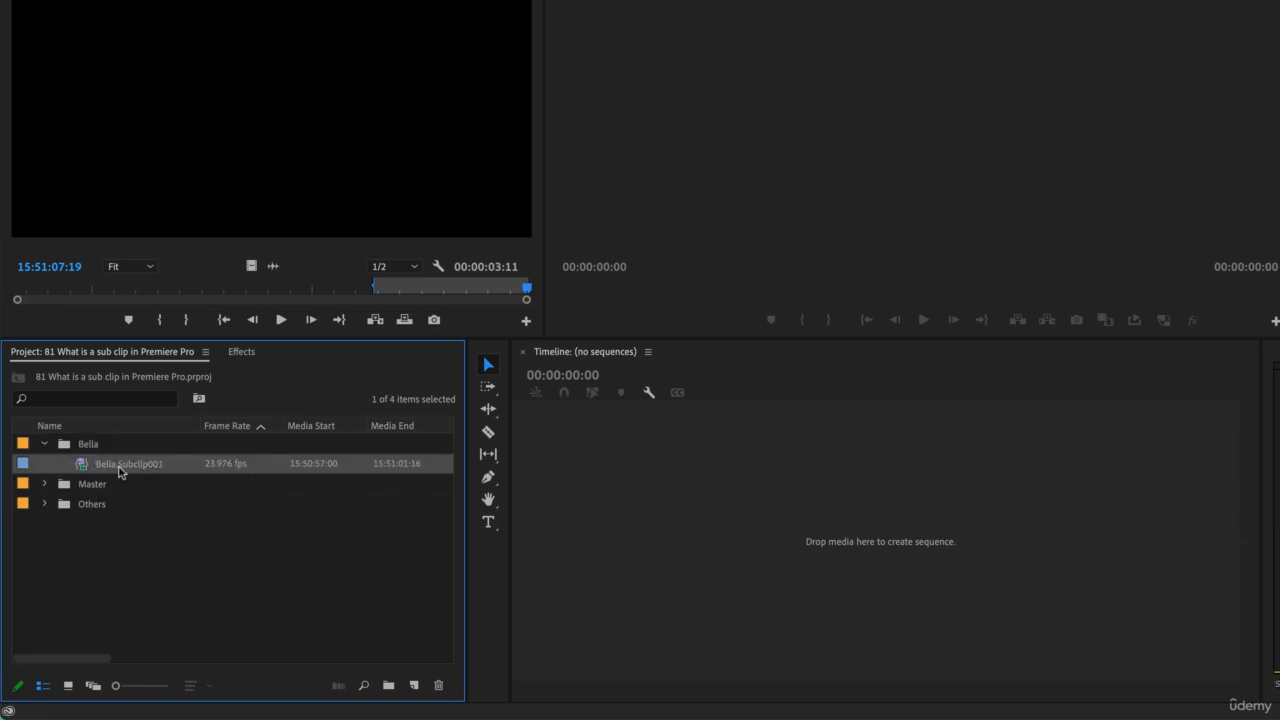
pyautogui.moveTo(88, 468); pyautogui.dragTo(634, 573)
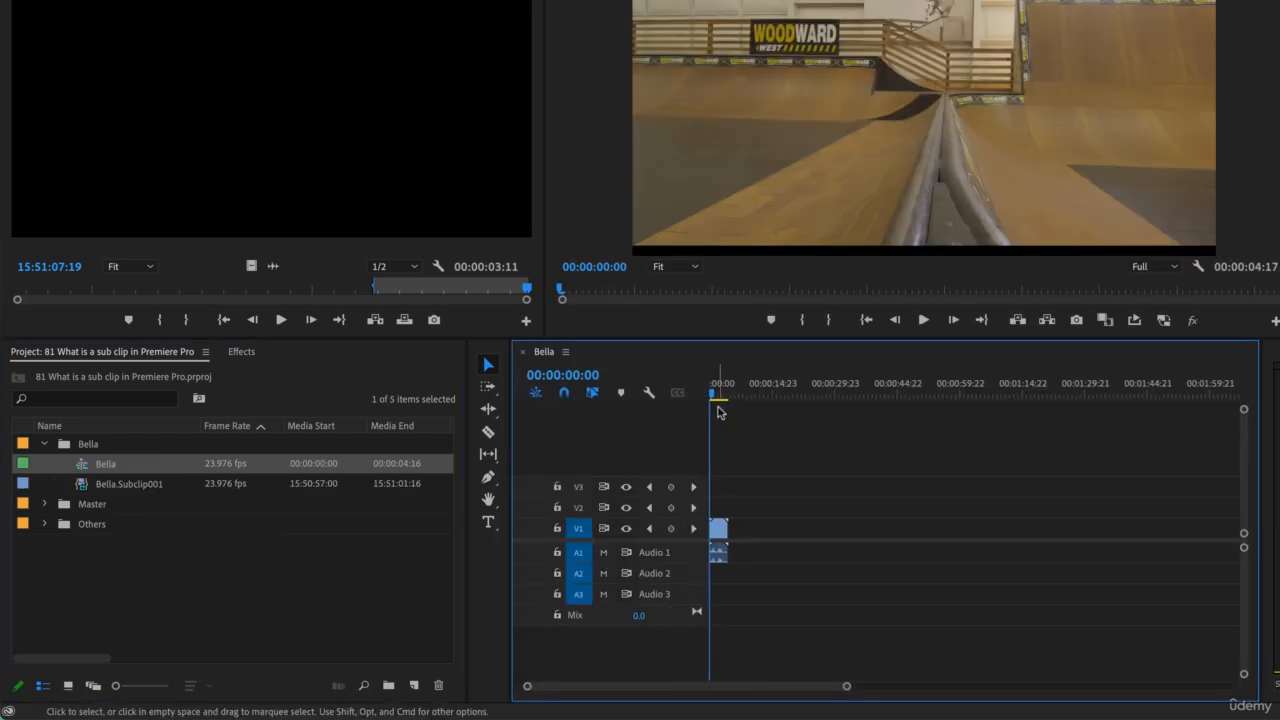
pyautogui.press('space')
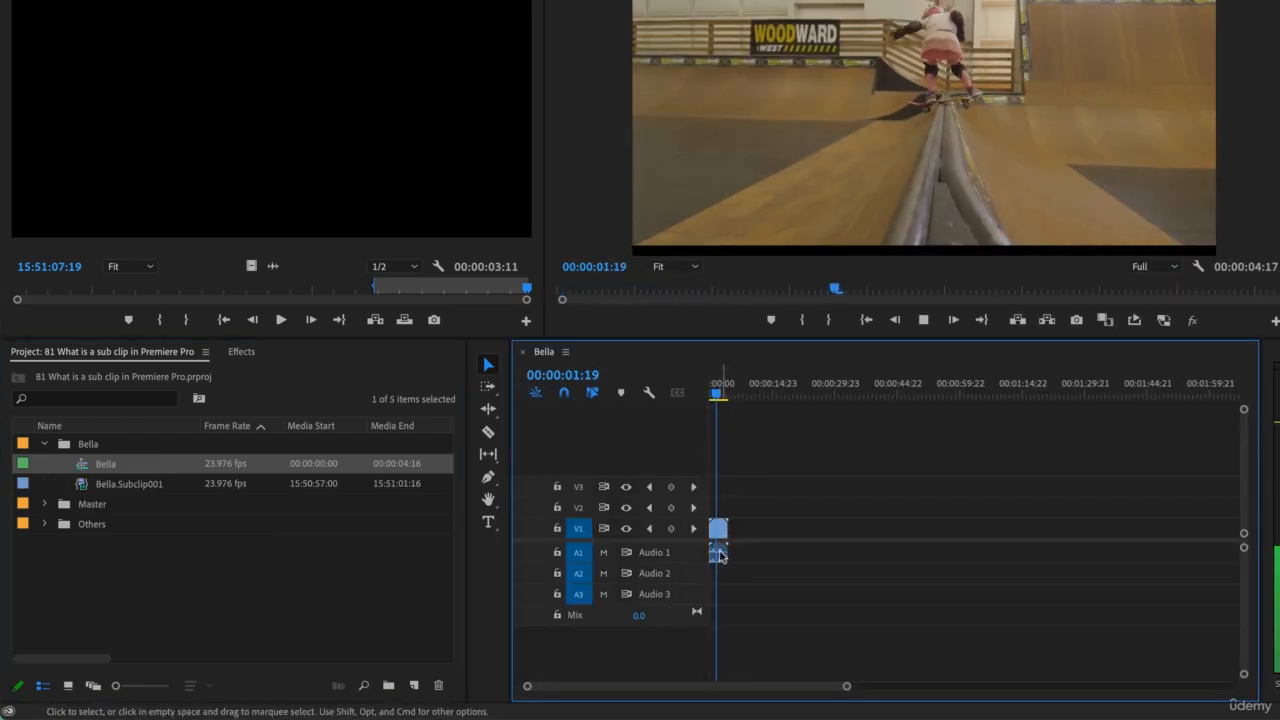
pyautogui.press('space')
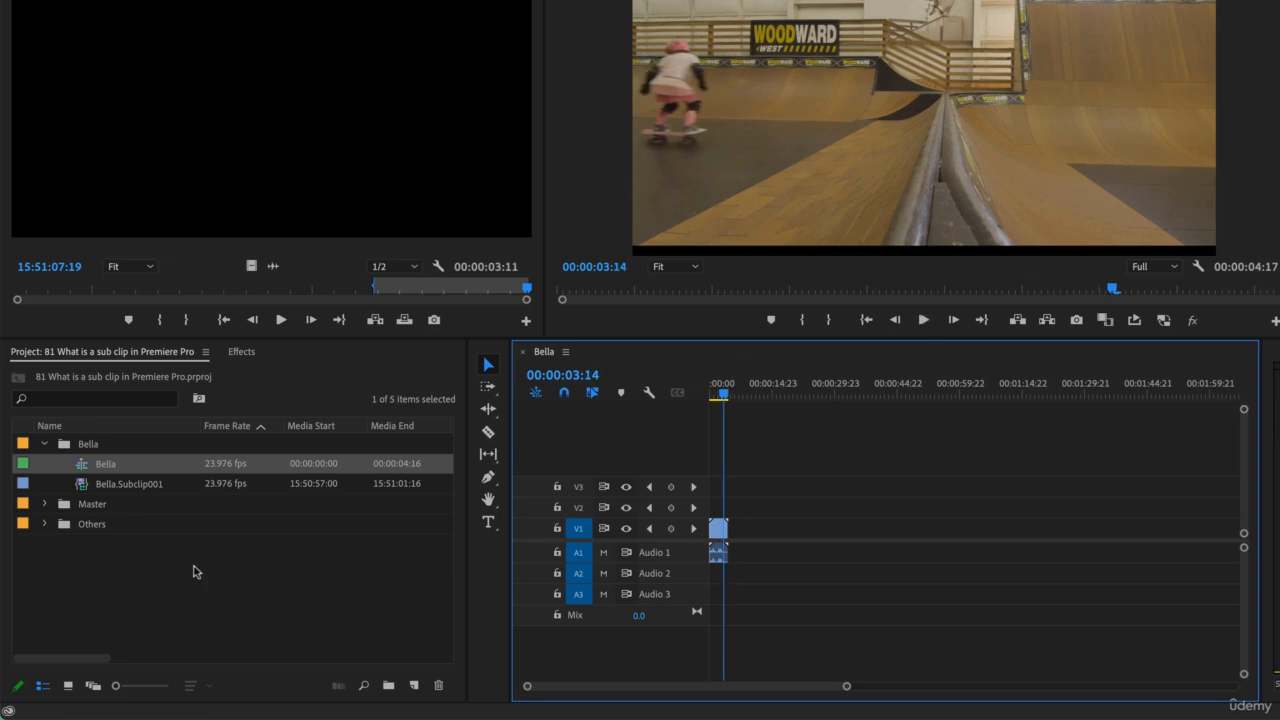
# Step: Move the Bella sequence out of the Bella bin to the project's root level and rename it Interview
pyautogui.click(44, 443)
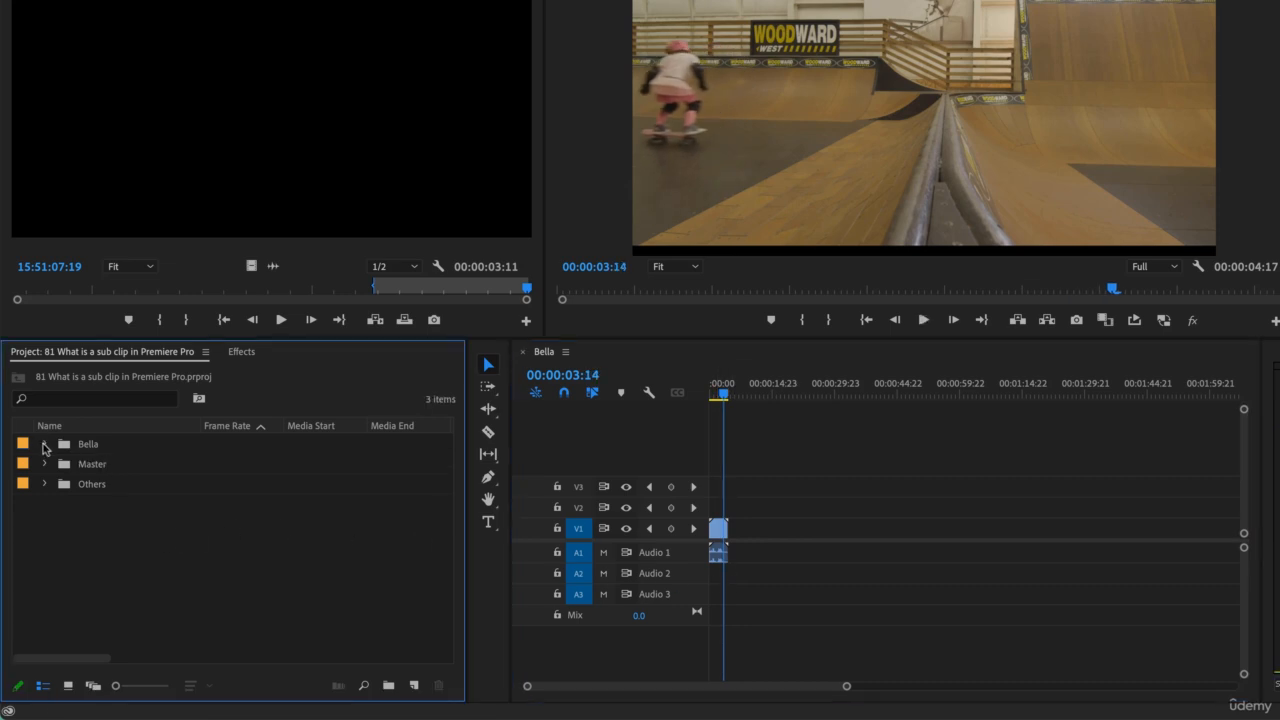
pyautogui.click(44, 444)
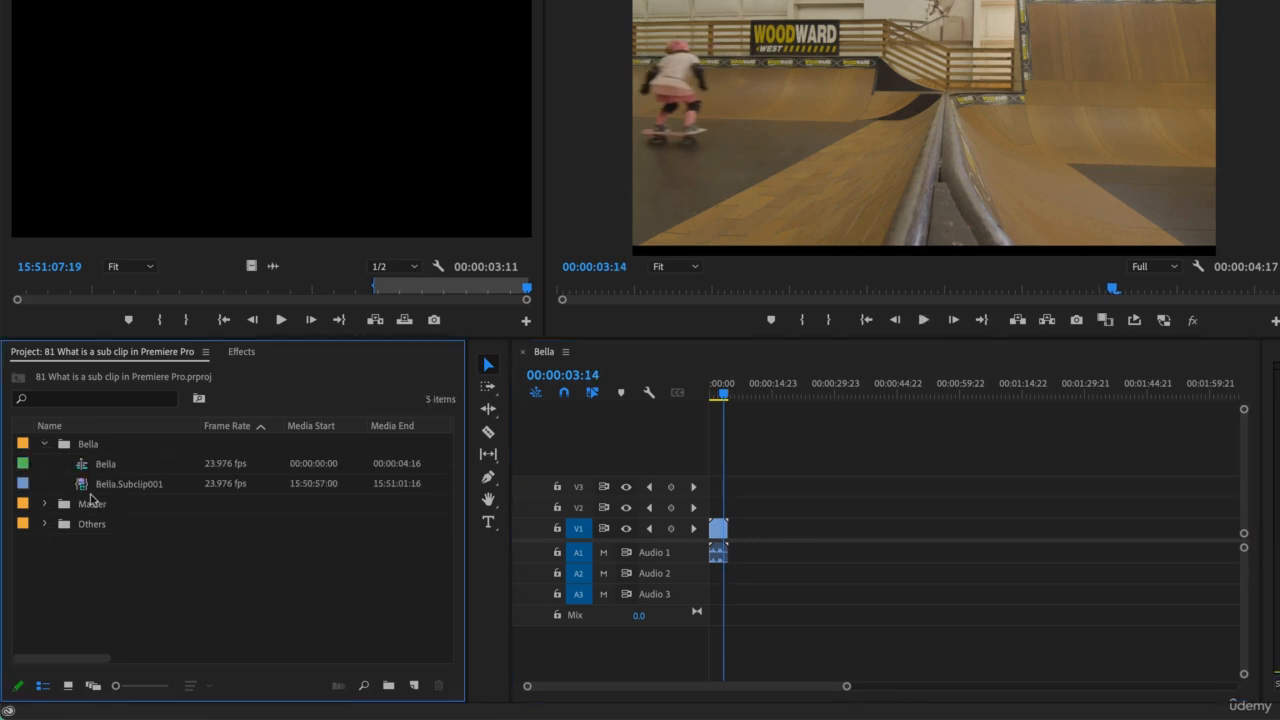
pyautogui.click(84, 469)
pyautogui.moveTo(78, 592); pyautogui.dragTo(80, 590)
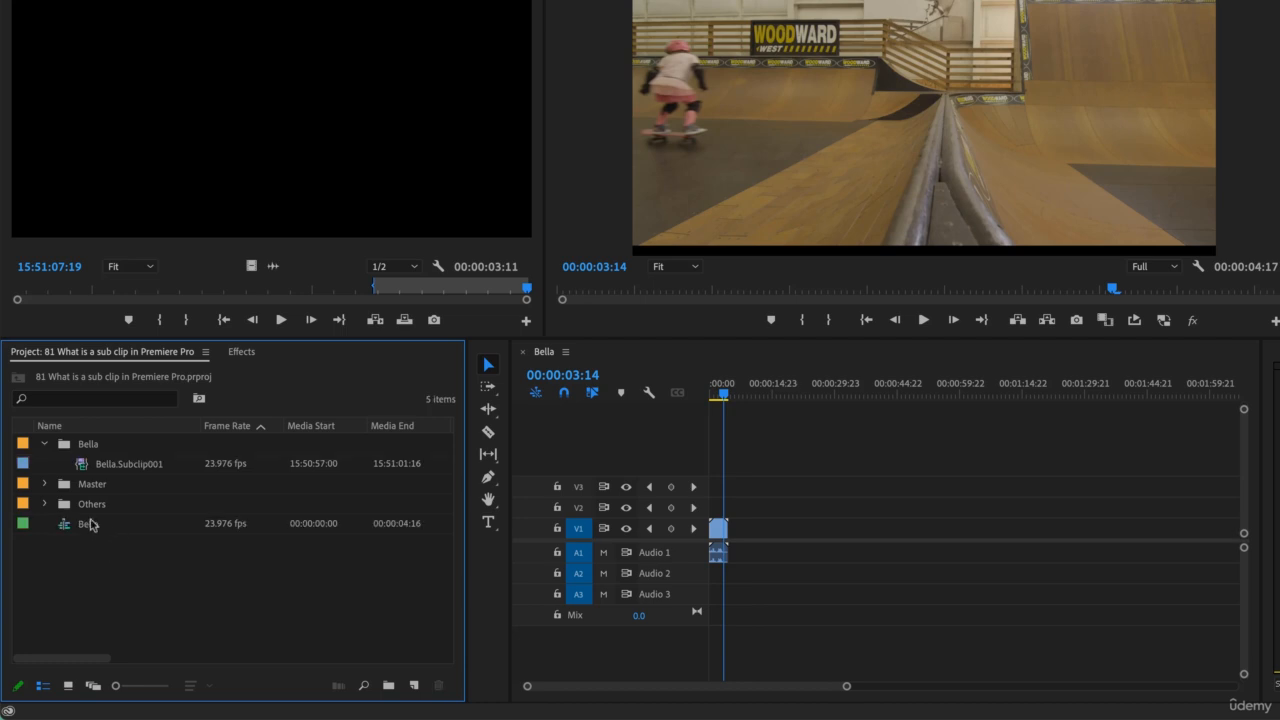
pyautogui.doubleClick(88, 531)
pyautogui.click(88, 524)
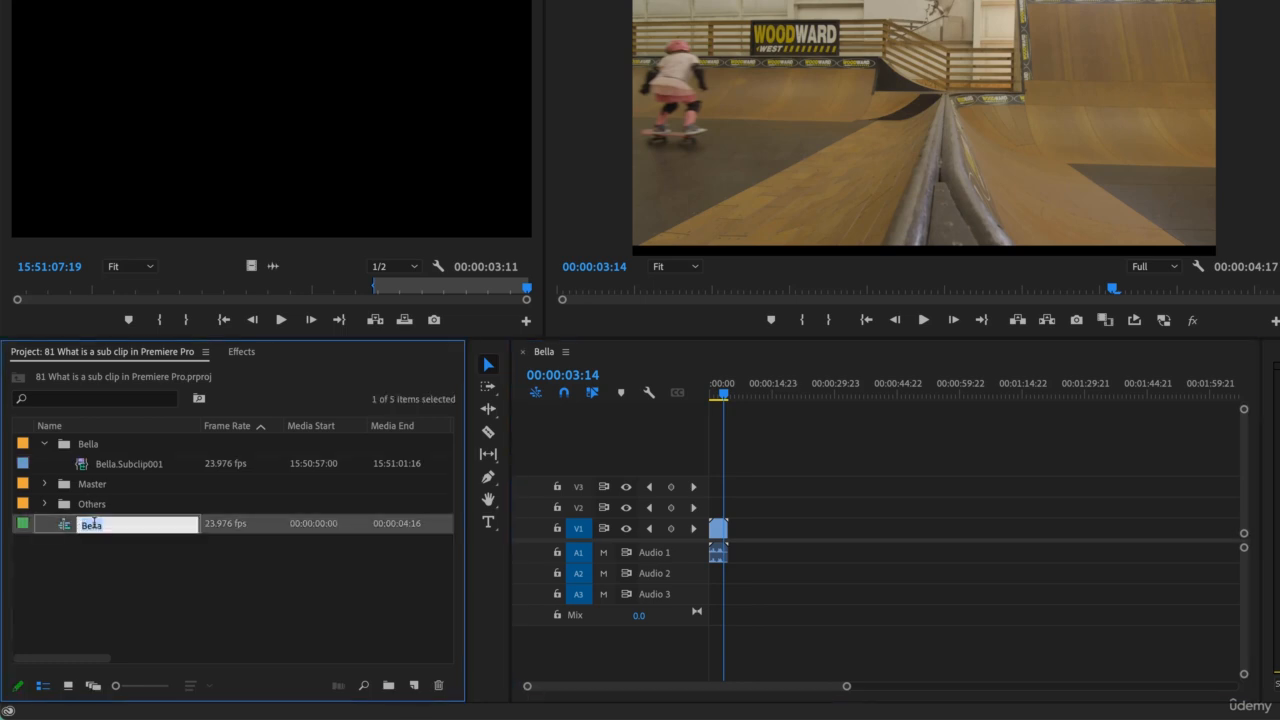
pyautogui.write('Interview')
pyautogui.press('Return')
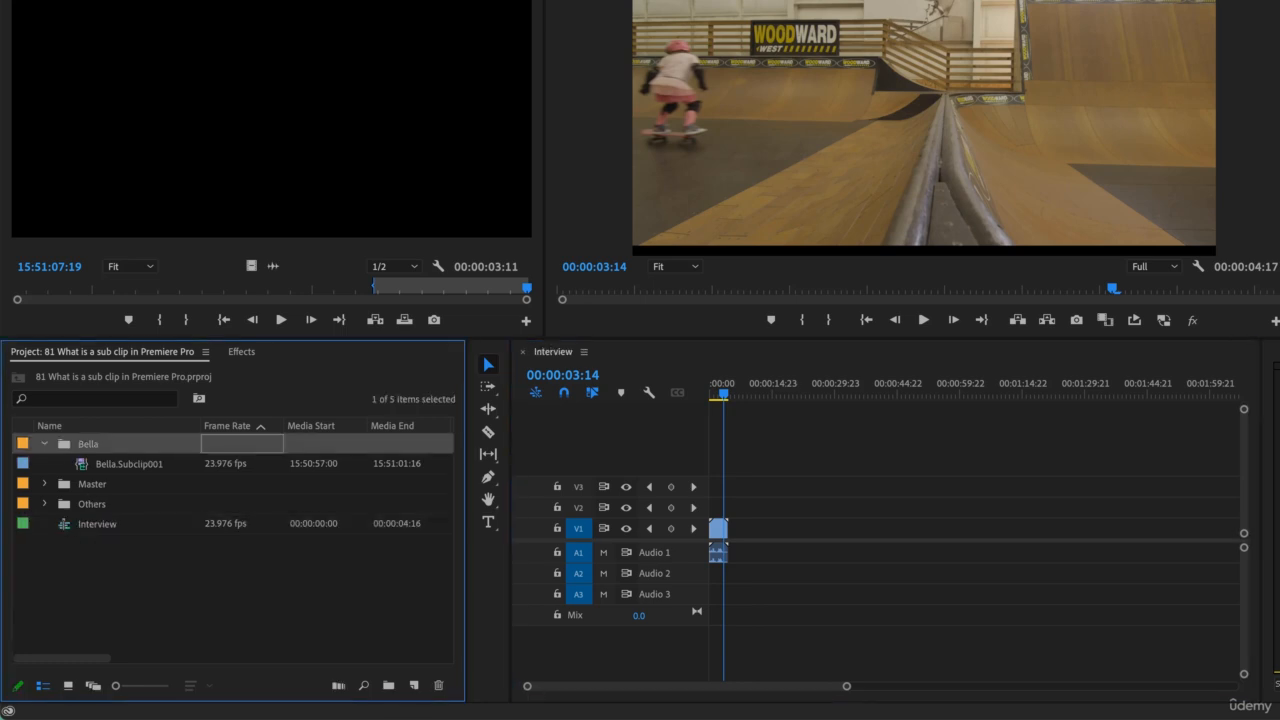
# Step: Try Boy01.Subclip002 from the Others bin right after the Bella clip in the Interview sequence, scrub through it and take it out again
pyautogui.click(44, 503)
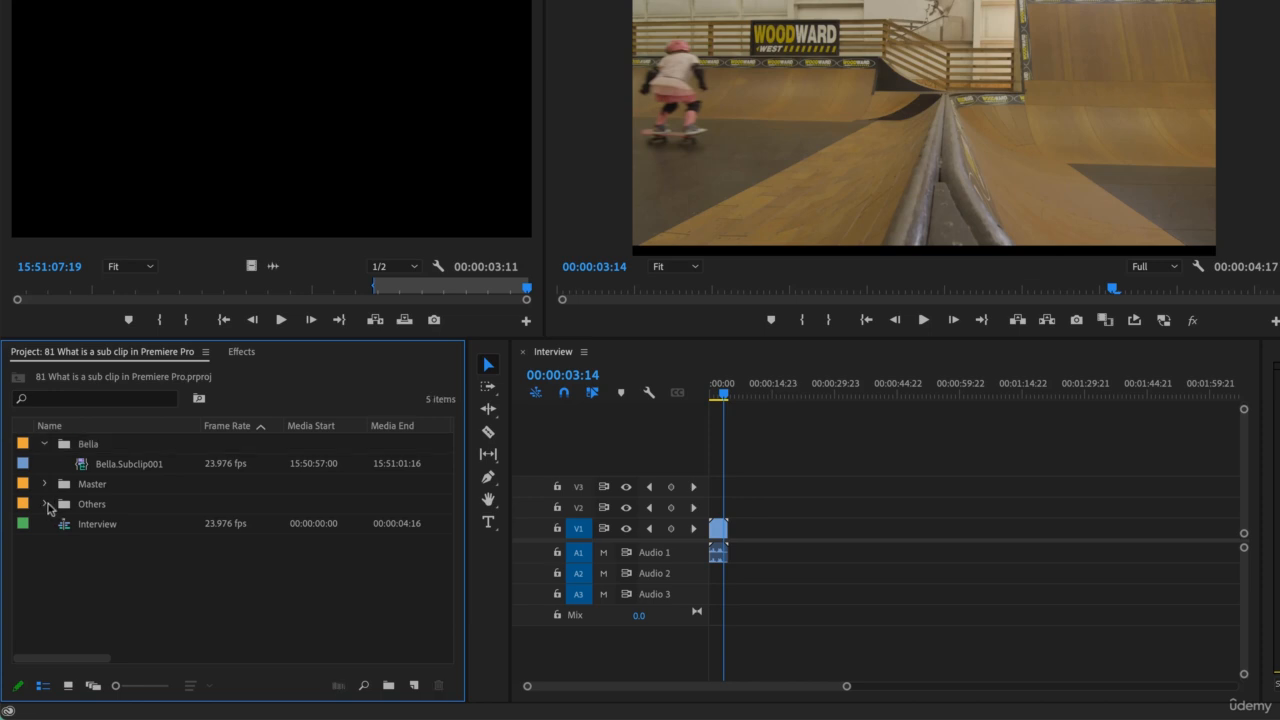
pyautogui.moveTo(886, 546); pyautogui.dragTo(730, 545)
pyautogui.click(736, 397)
pyautogui.moveTo(736, 398); pyautogui.dragTo(738, 399)
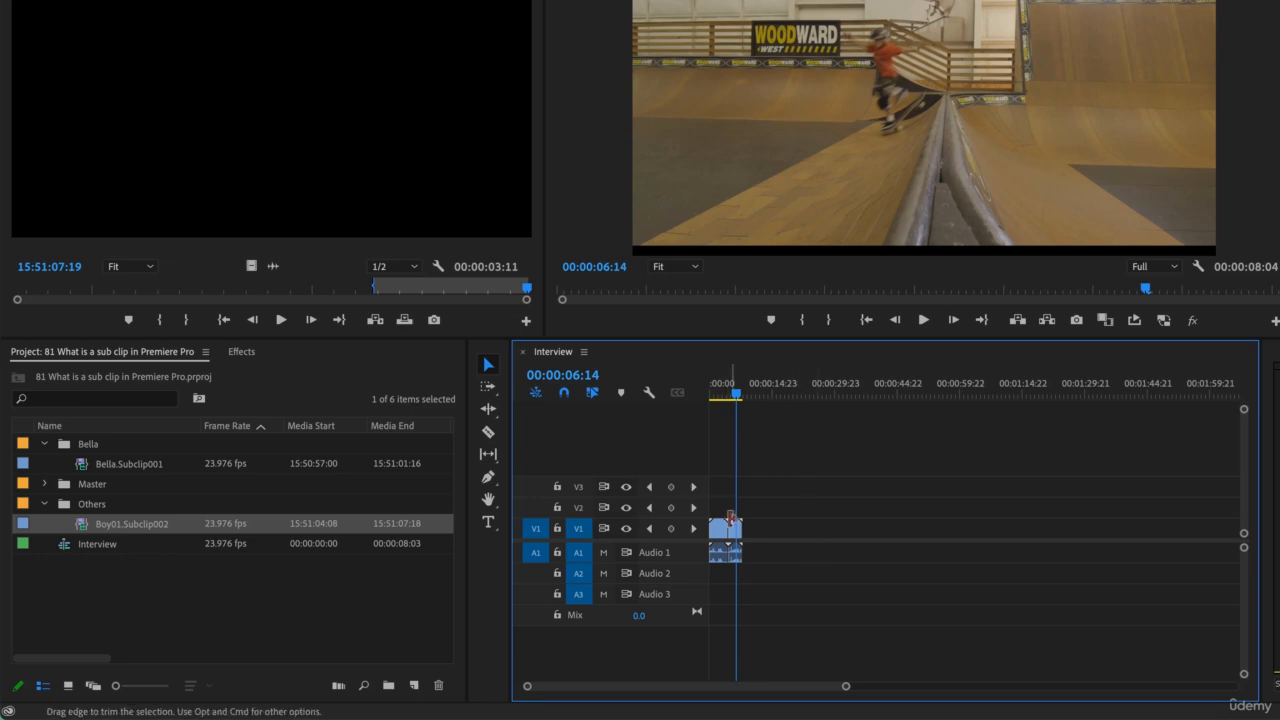
pyautogui.moveTo(741, 528); pyautogui.dragTo(727, 528)
# Step: Play the Interview sequence from its beginning to review the Bella clip
pyautogui.click(722, 395)
pyautogui.moveTo(722, 395); pyautogui.dragTo(713, 396)
pyautogui.press('space')
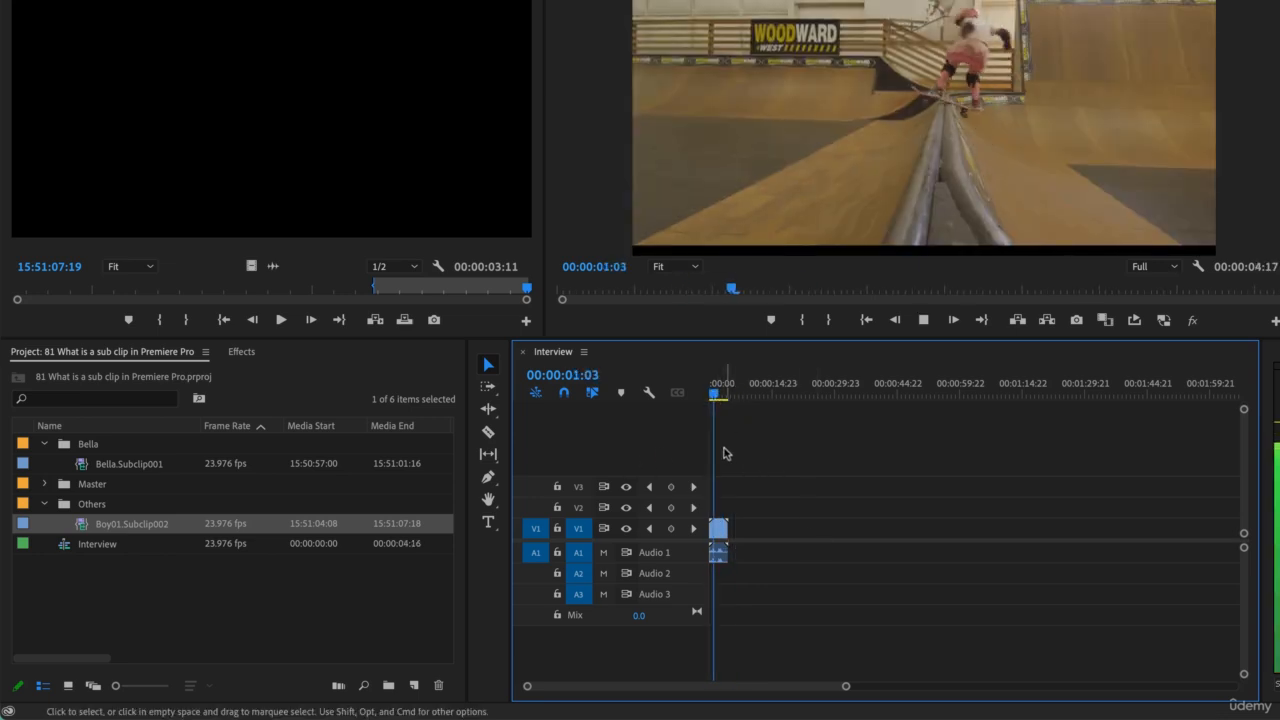
pyautogui.press('space')
# Step: Try to extend the end of the Bella.Subclip001 clip beyond its subclip boundary in the Interview sequence
pyautogui.press('=')
pyautogui.press('=')
pyautogui.press('=')
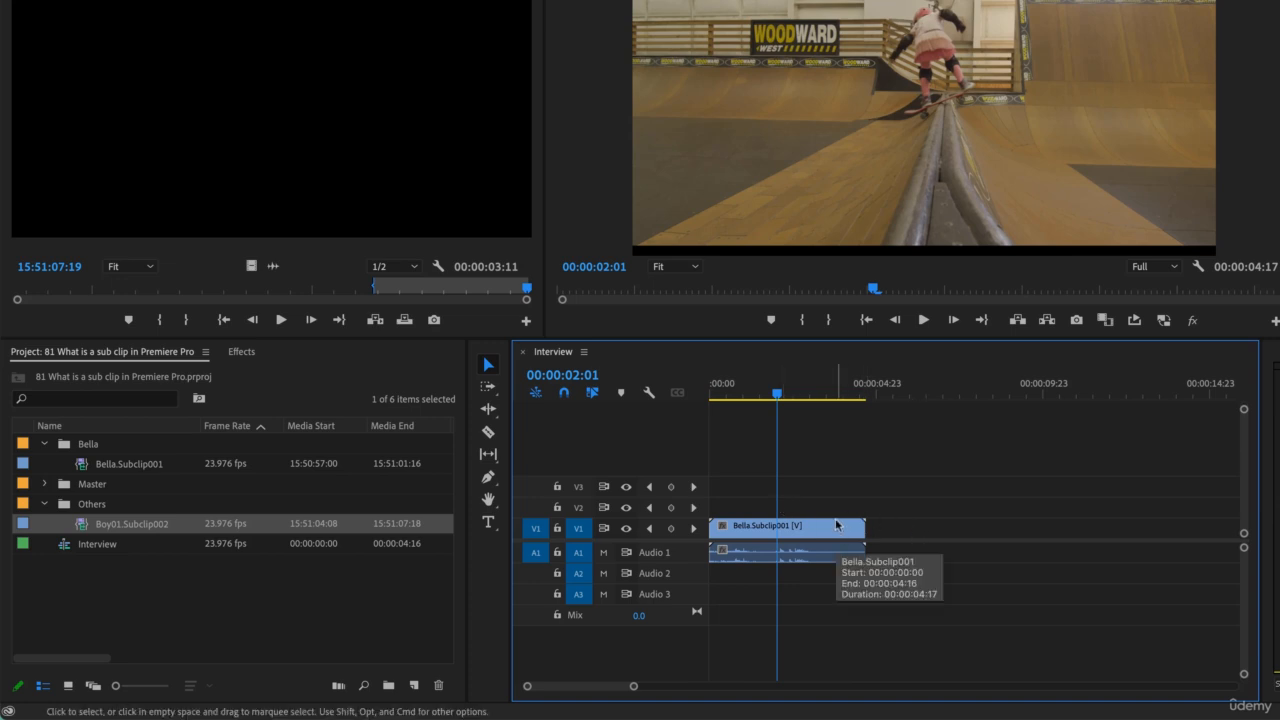
pyautogui.moveTo(861, 530); pyautogui.dragTo(922, 531)
pyautogui.moveTo(838, 390); pyautogui.dragTo(843, 390)
pyautogui.click(858, 530)
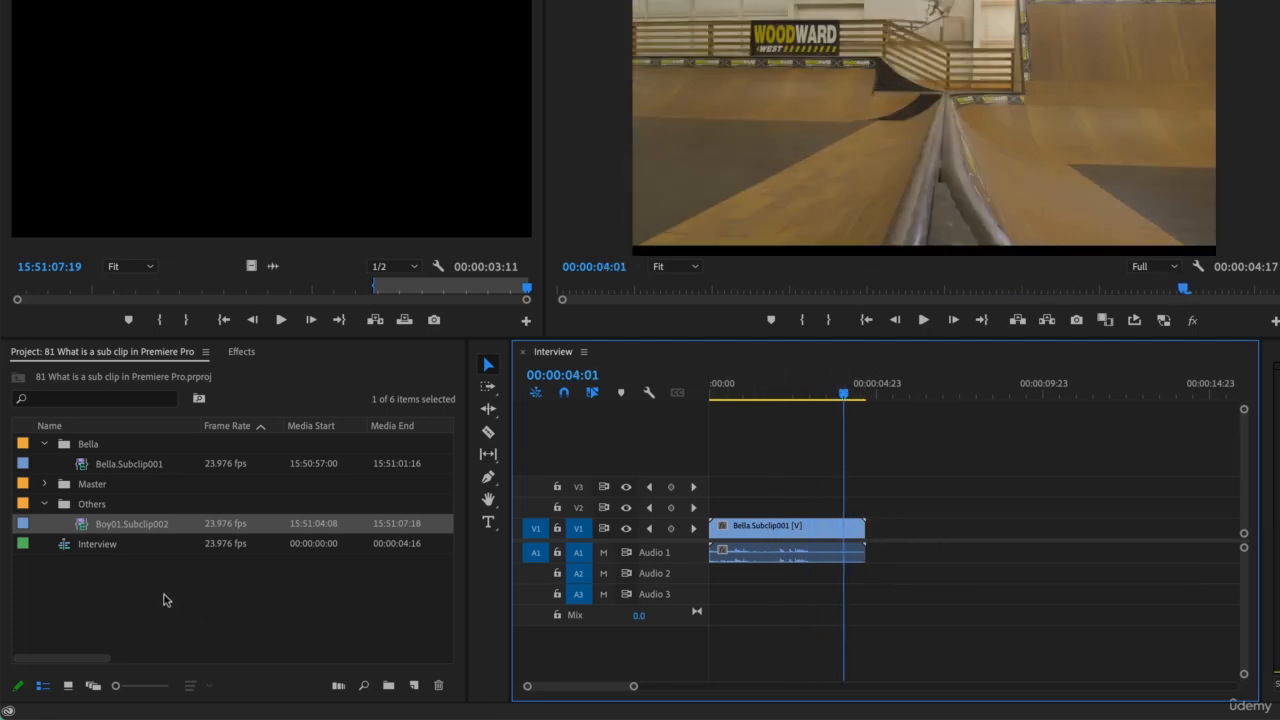
# Step: Make a third subclip from Subclip 01.mp4 in the Master bin, keeping the suggested name and turning off Restrict Trims To Subclip Boundaries
pyautogui.click(44, 484)
pyautogui.click(81, 507)
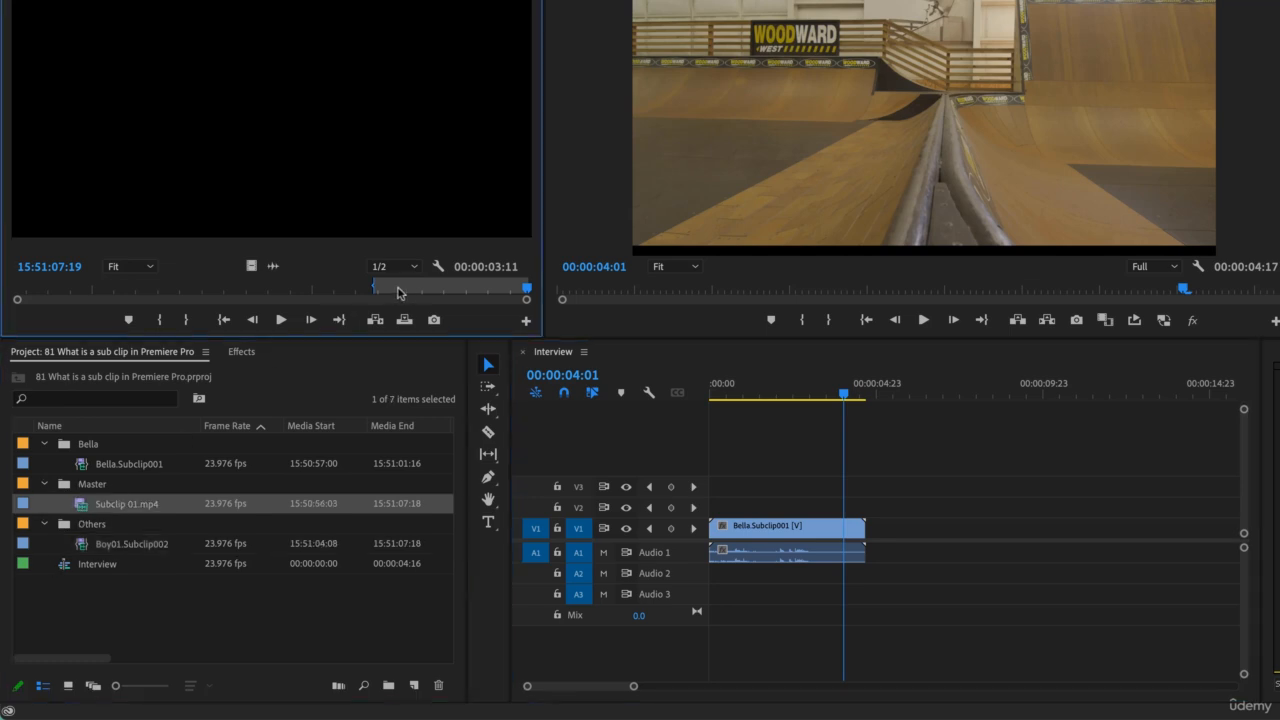
pyautogui.click(414, 290)
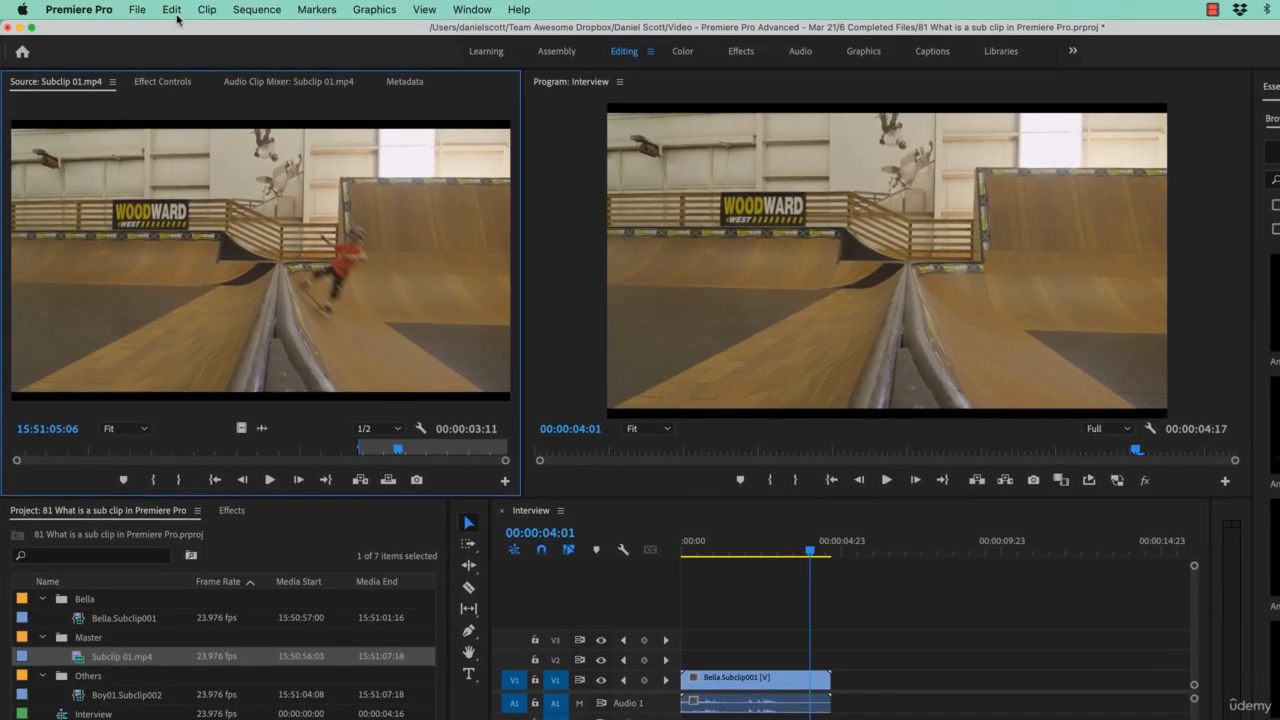
pyautogui.click(172, 10)
pyautogui.click(174, 12)
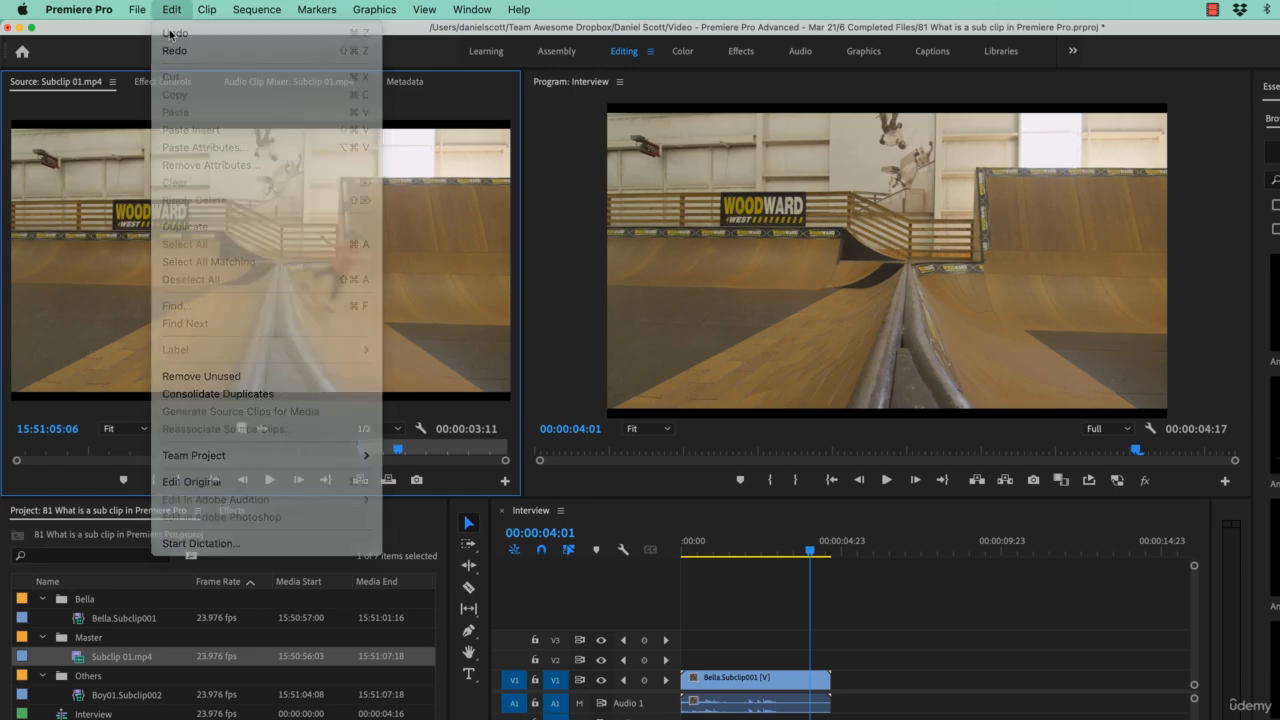
pyautogui.click(207, 10)
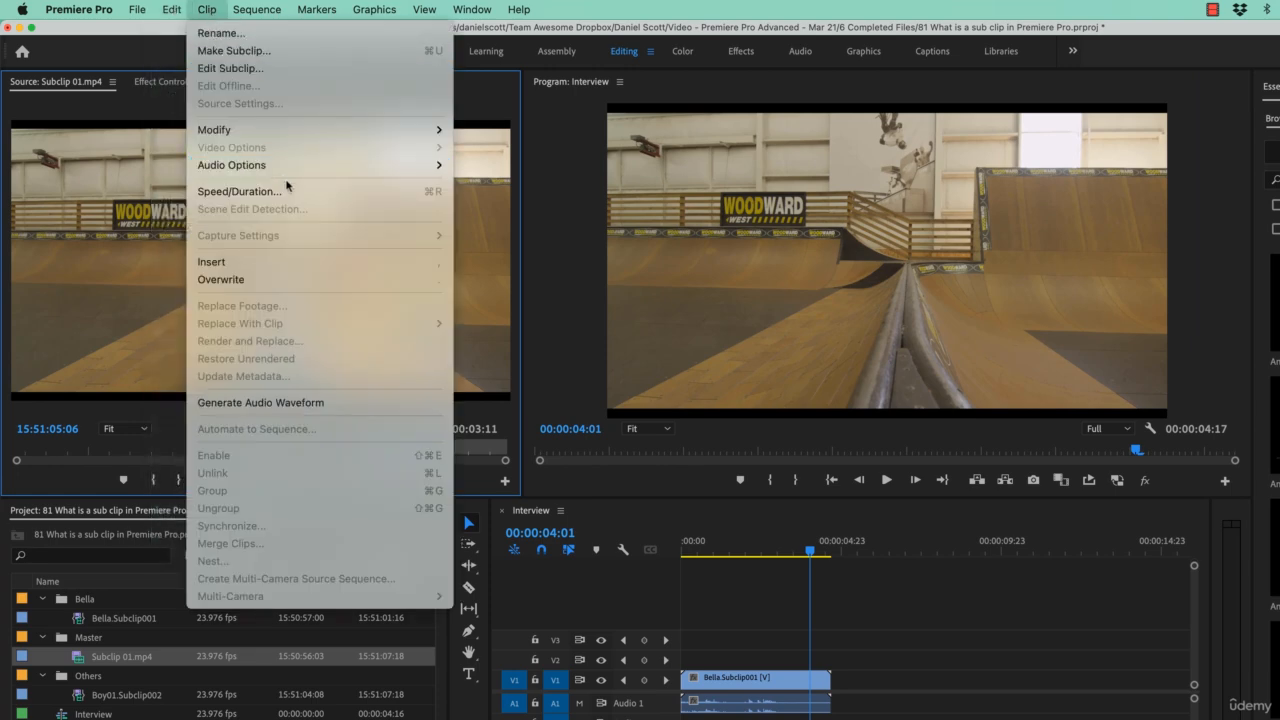
pyautogui.click(238, 60)
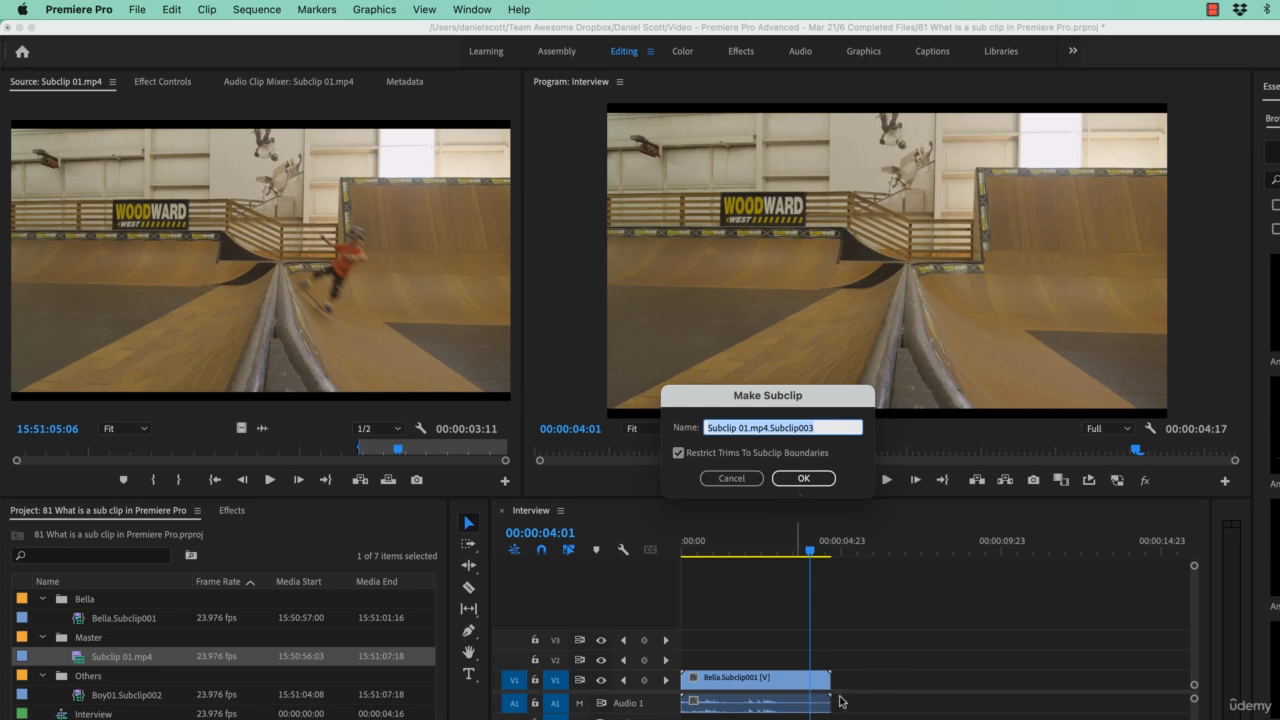
pyautogui.click(726, 454)
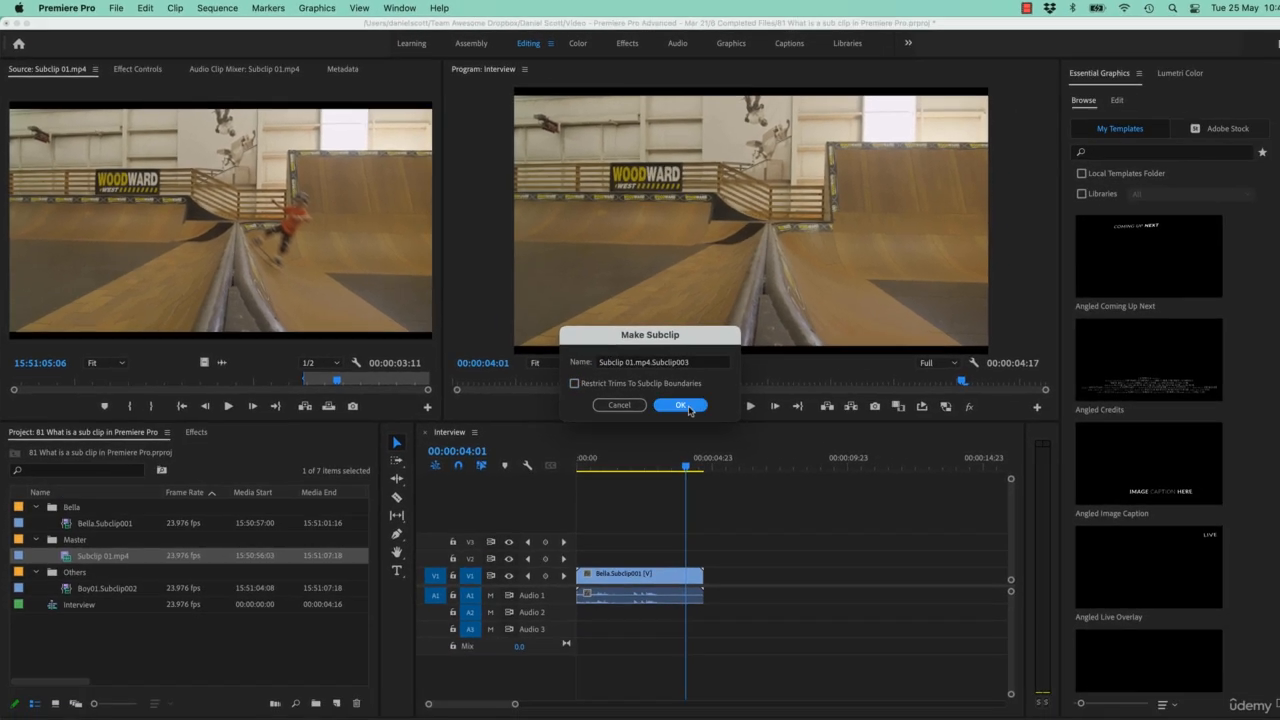
pyautogui.press('Return')
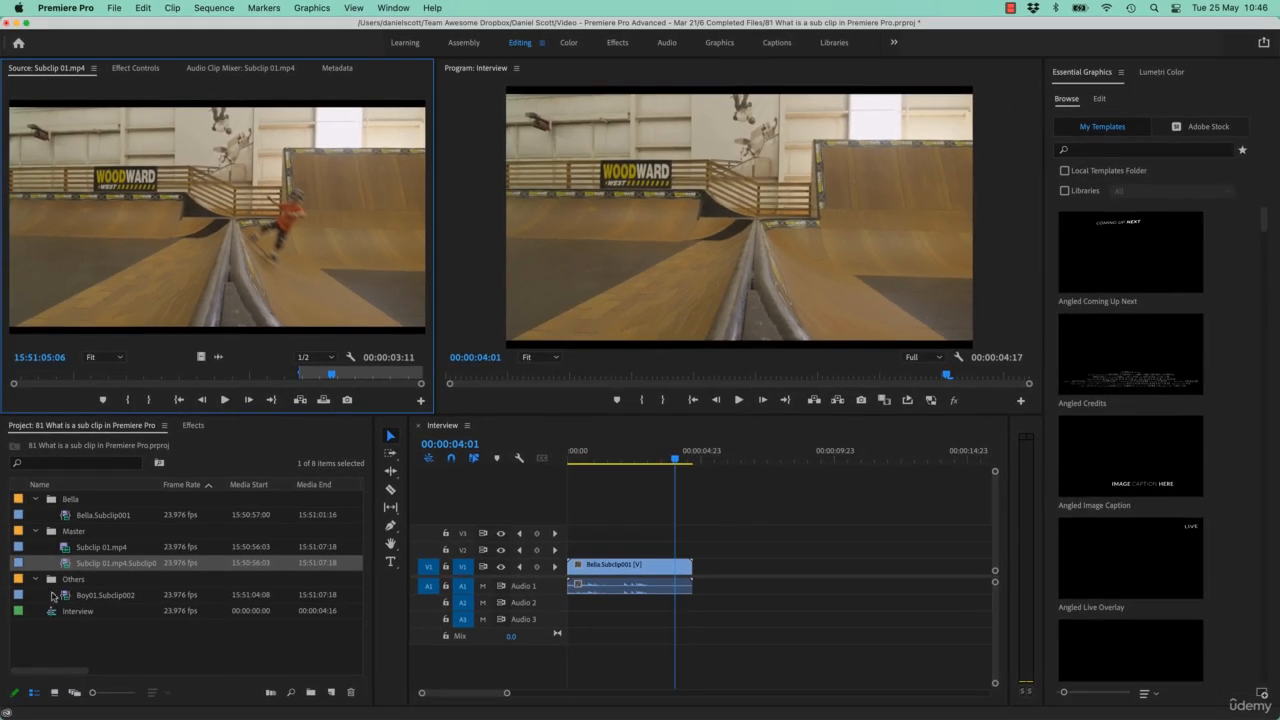
# Step: Place the unrestricted subclip after the Bella clip, try trimming its start, undo the trim and delete the clip from the sequence
pyautogui.moveTo(66, 566); pyautogui.dragTo(906, 573)
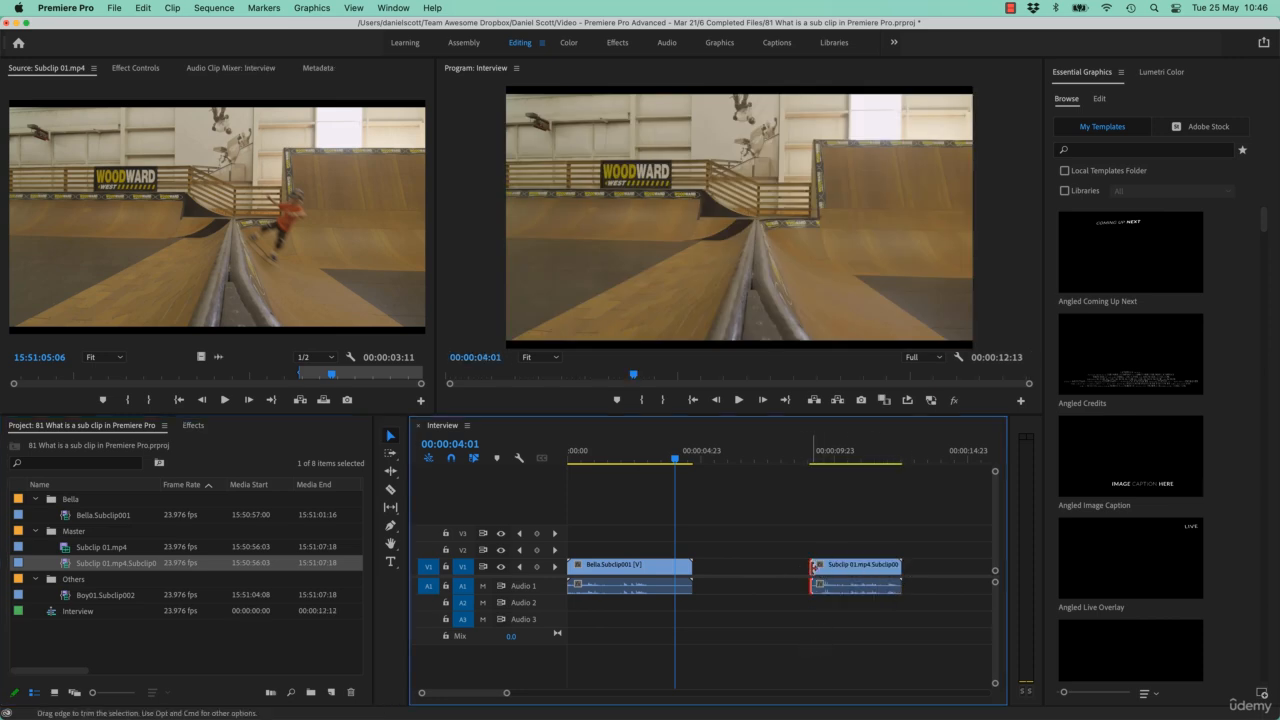
pyautogui.moveTo(810, 567); pyautogui.dragTo(872, 601)
pyautogui.press('super+z')
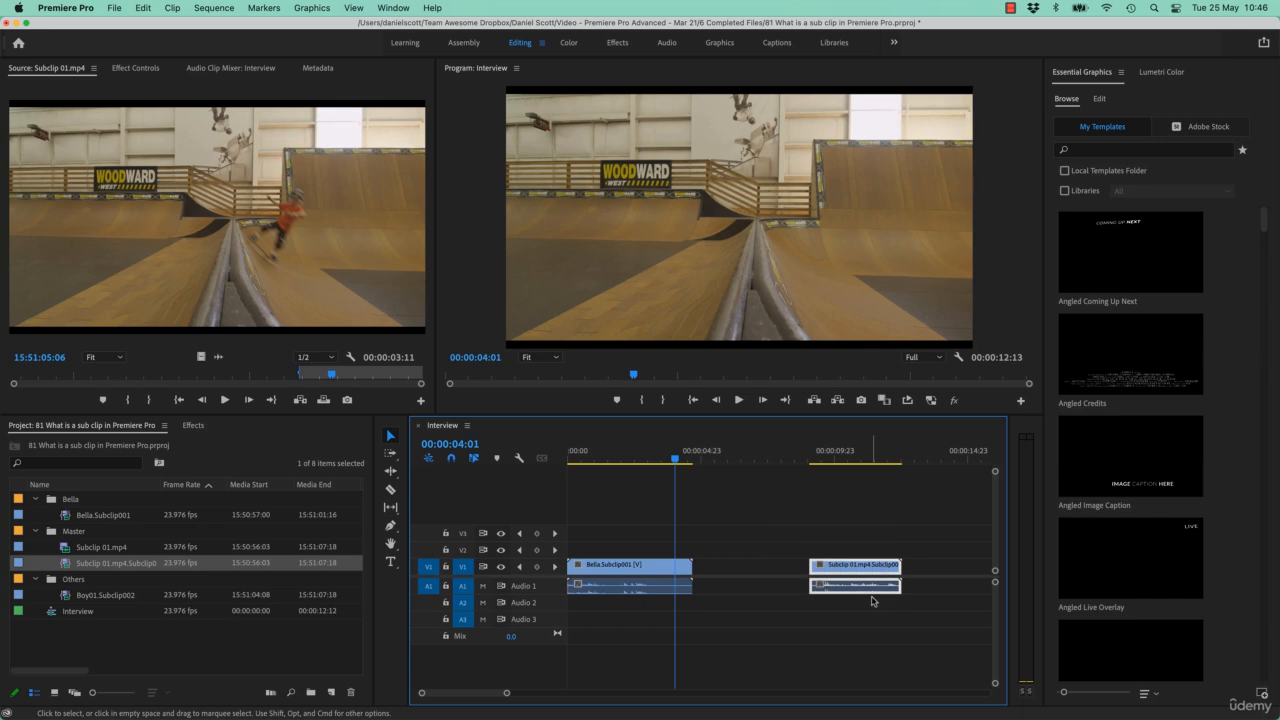
pyautogui.press('Delete')
# Step: Edit the Bella.Subclip001 subclip so that its trims are not restricted to the subclip boundaries
pyautogui.click(634, 568)
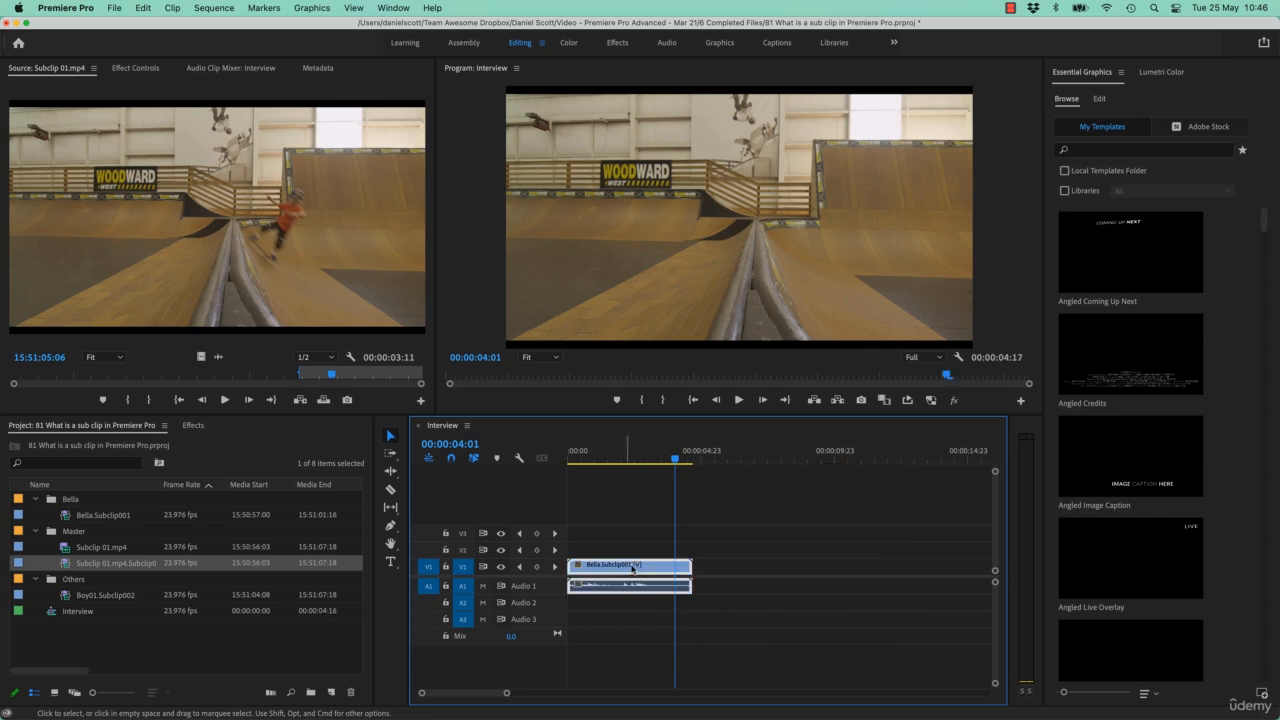
pyautogui.click(107, 566)
pyautogui.press('Escape')
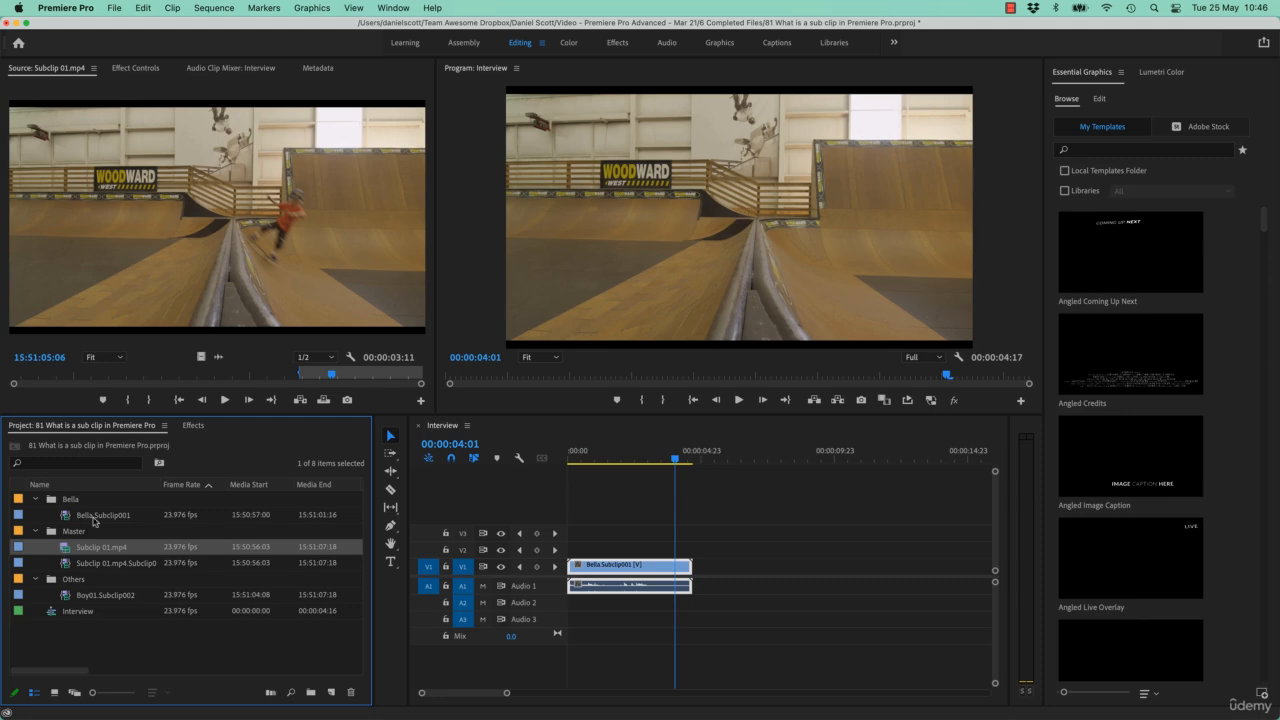
pyautogui.click(96, 516)
pyautogui.click(144, 8)
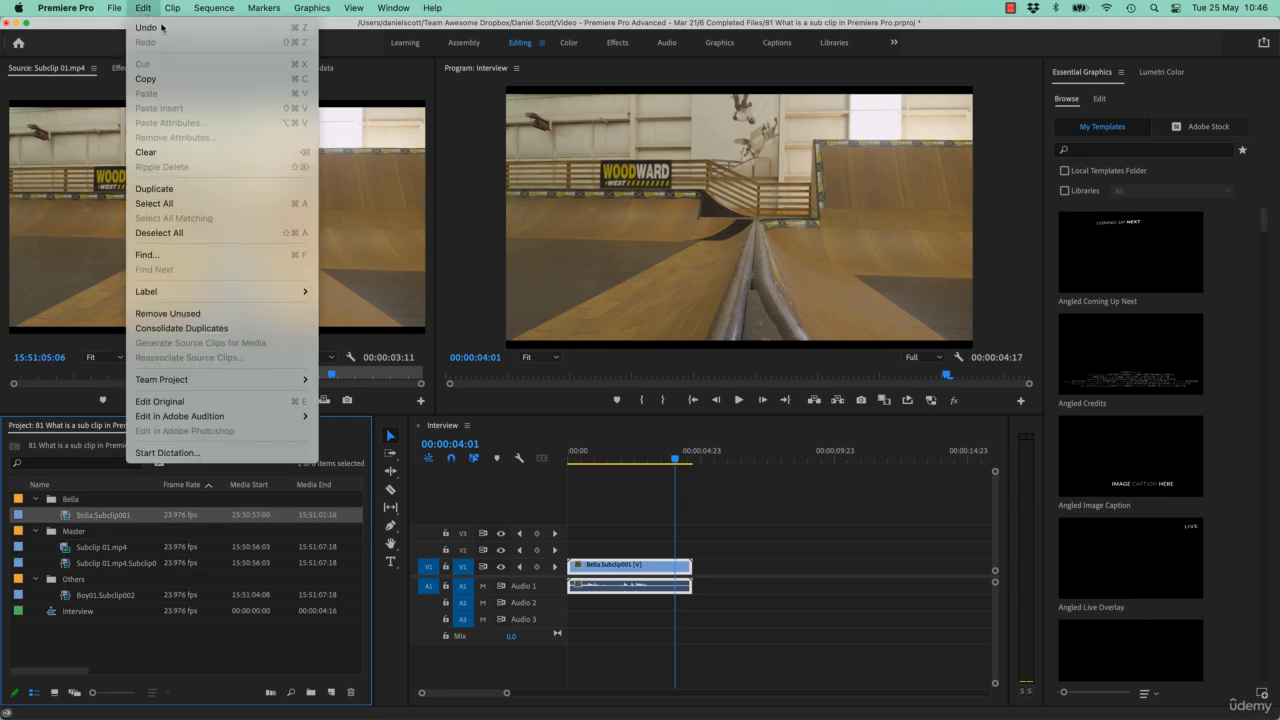
pyautogui.moveTo(170, 8)
pyautogui.click(200, 57)
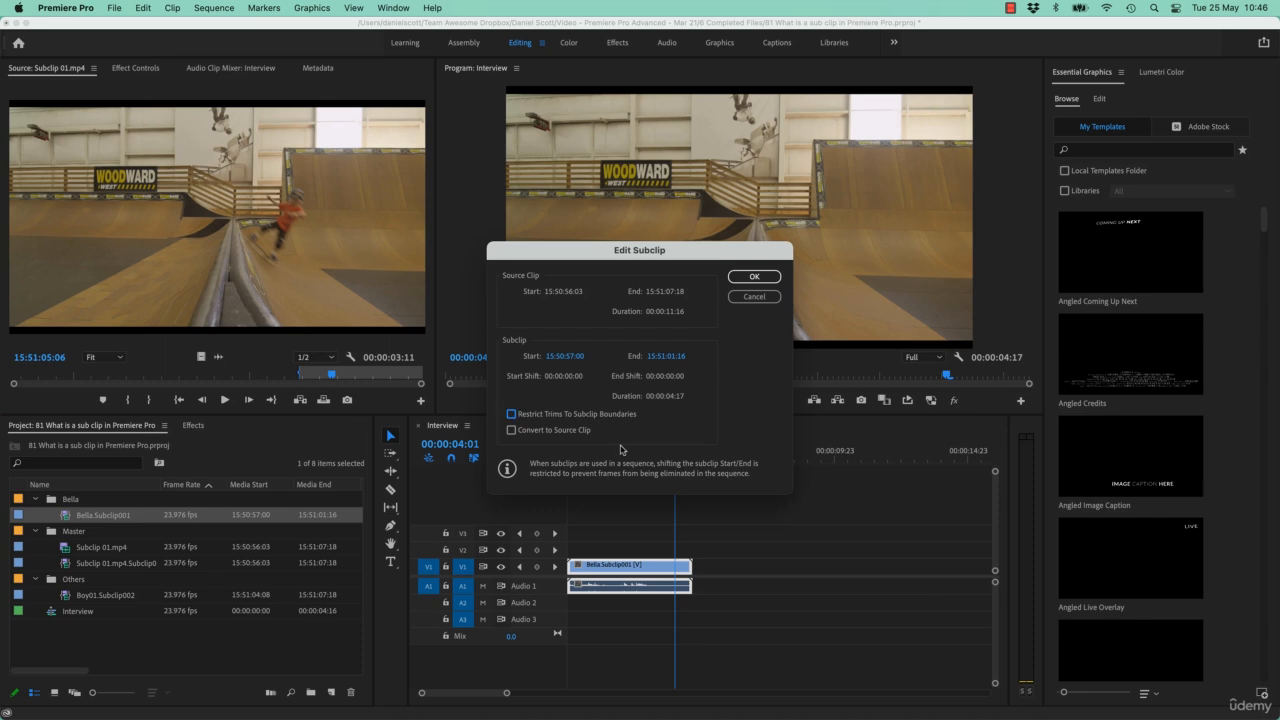
pyautogui.click(755, 277)
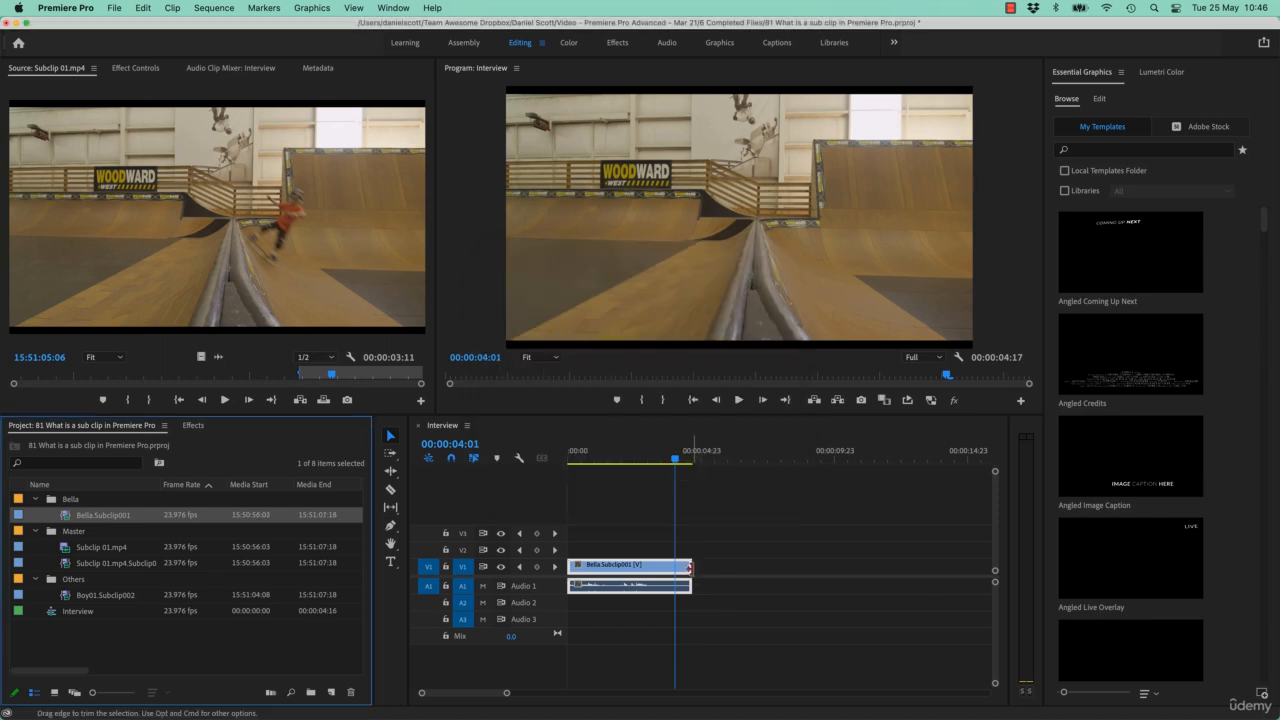
# Step: Try extending the Bella clip's end in the Interview sequence to about 7 seconds and undo the extension
pyautogui.moveTo(690, 585); pyautogui.dragTo(752, 585)
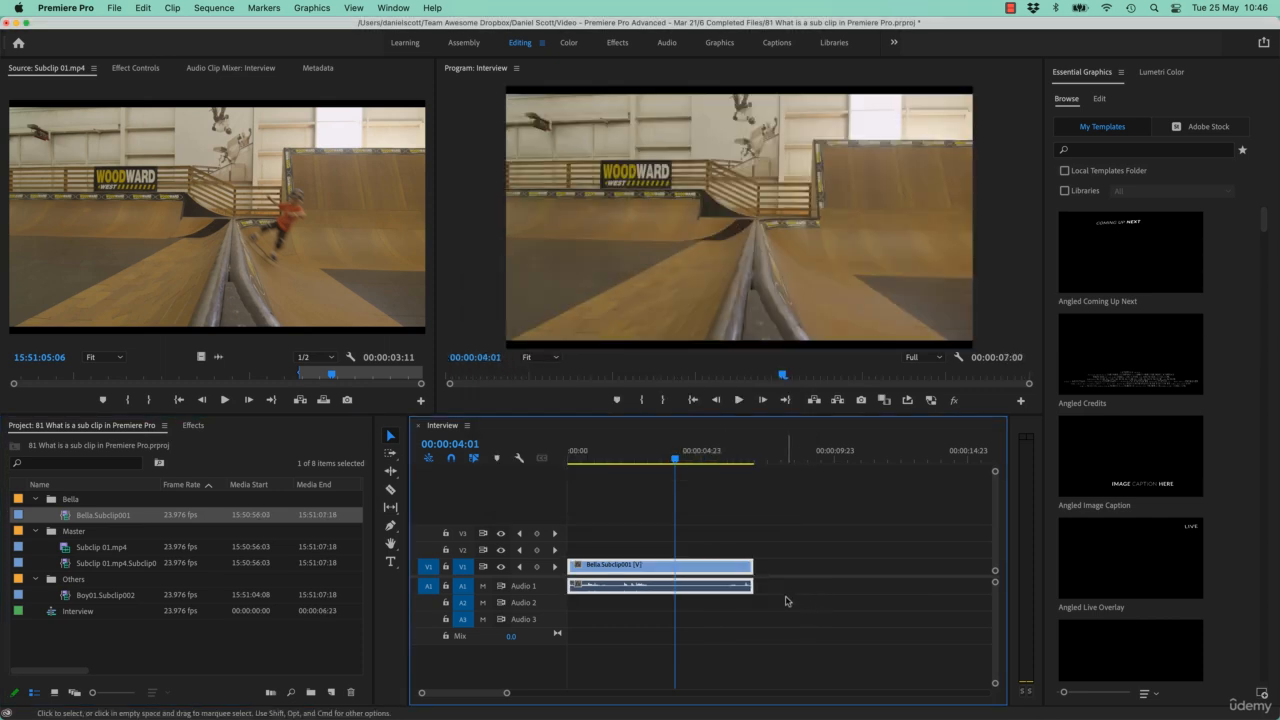
pyautogui.press('super+z')
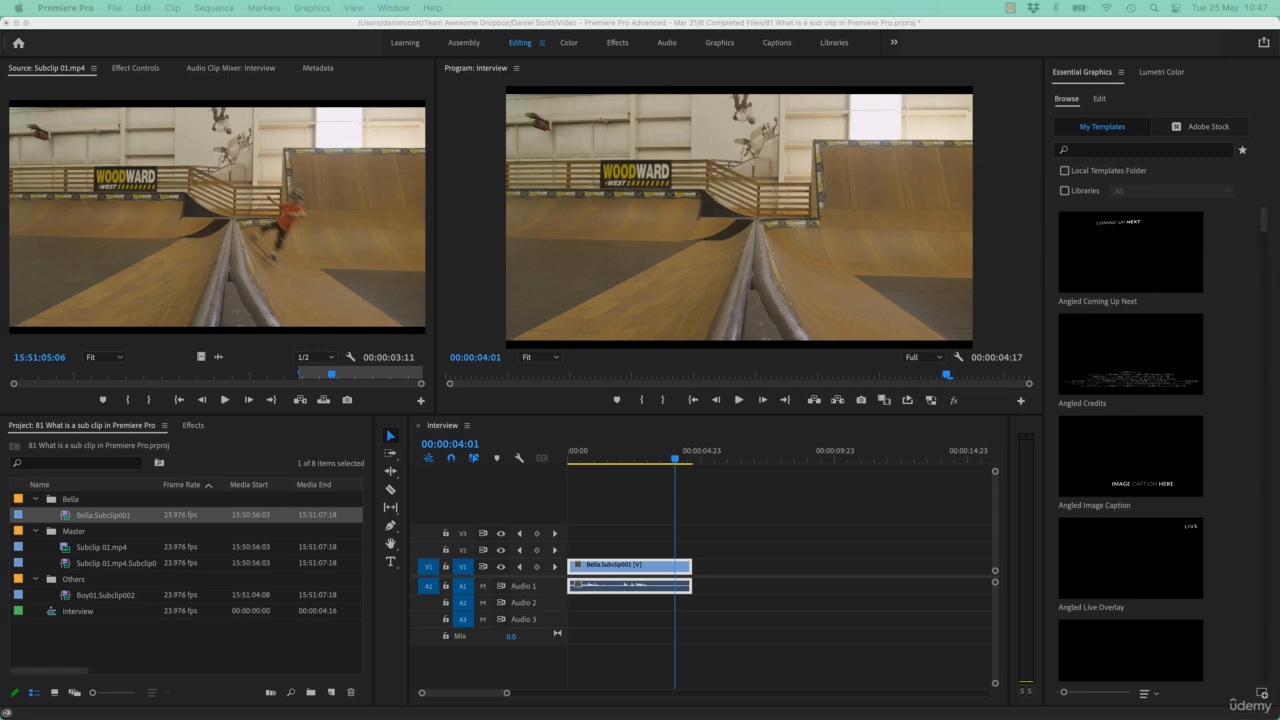
# Step: Load the long couch interview video into the Source Monitor
pyautogui.moveTo(1279, 300); pyautogui.dragTo(278, 175)
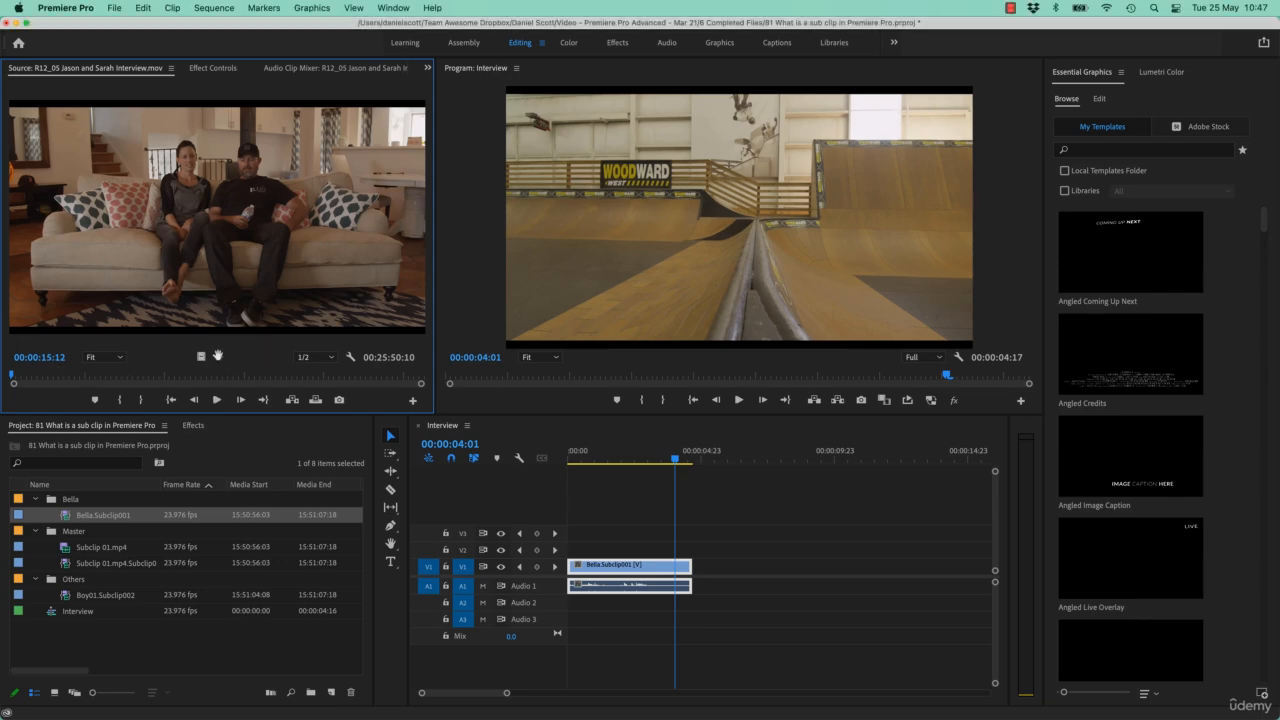
# Step: Locate the start of a talking section in the couch interview and mark an In point at 00:03:01:02
pyautogui.click(219, 357)
pyautogui.moveTo(40, 280); pyautogui.dragTo(12, 285)
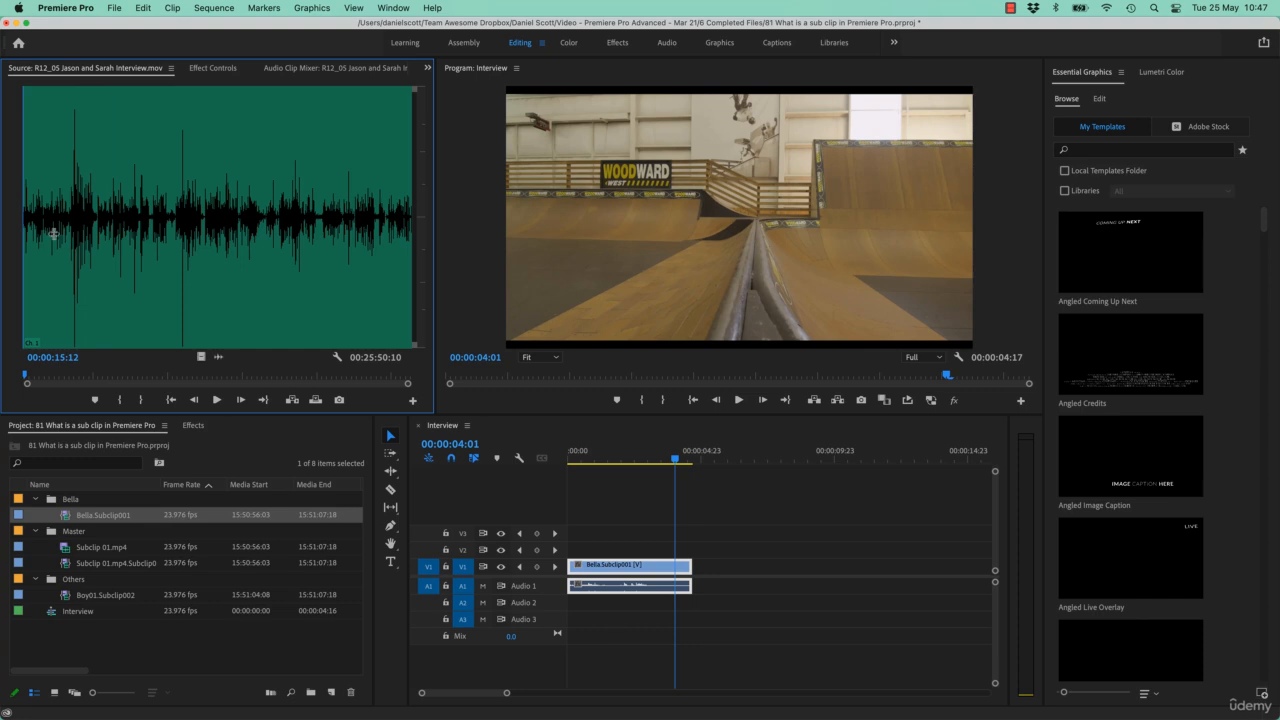
pyautogui.moveTo(53, 233); pyautogui.dragTo(68, 245)
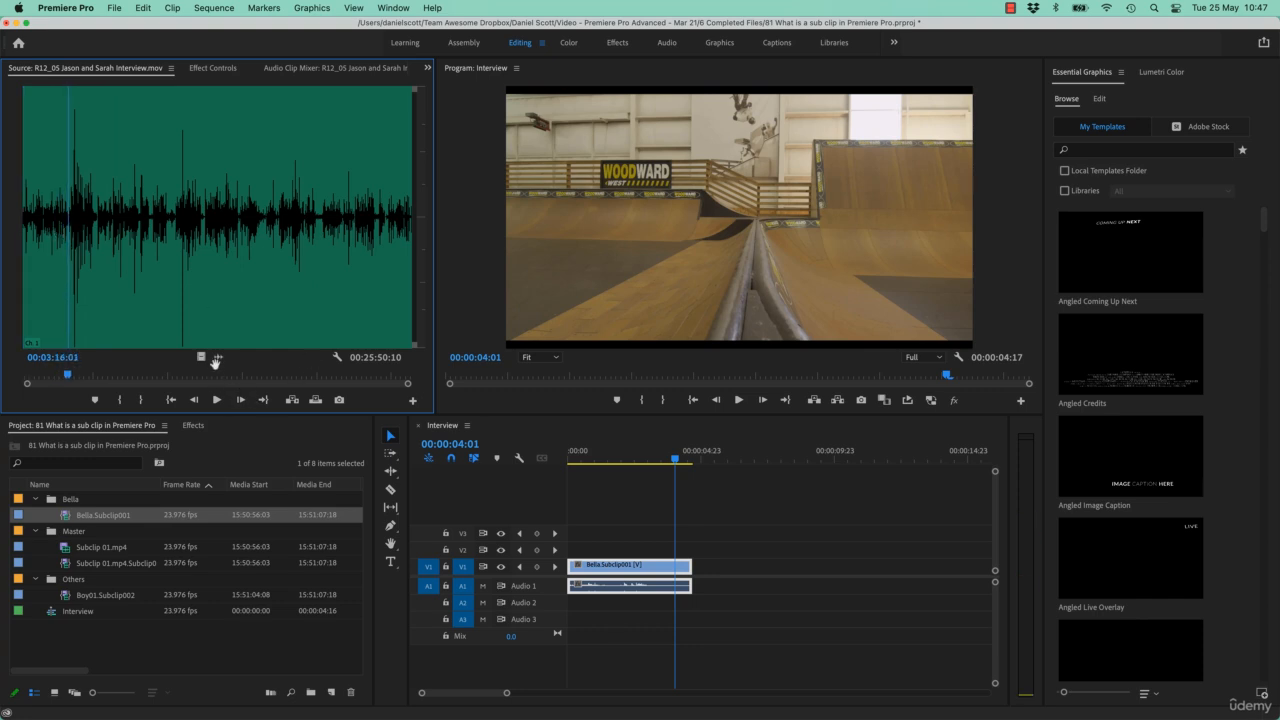
pyautogui.click(217, 358)
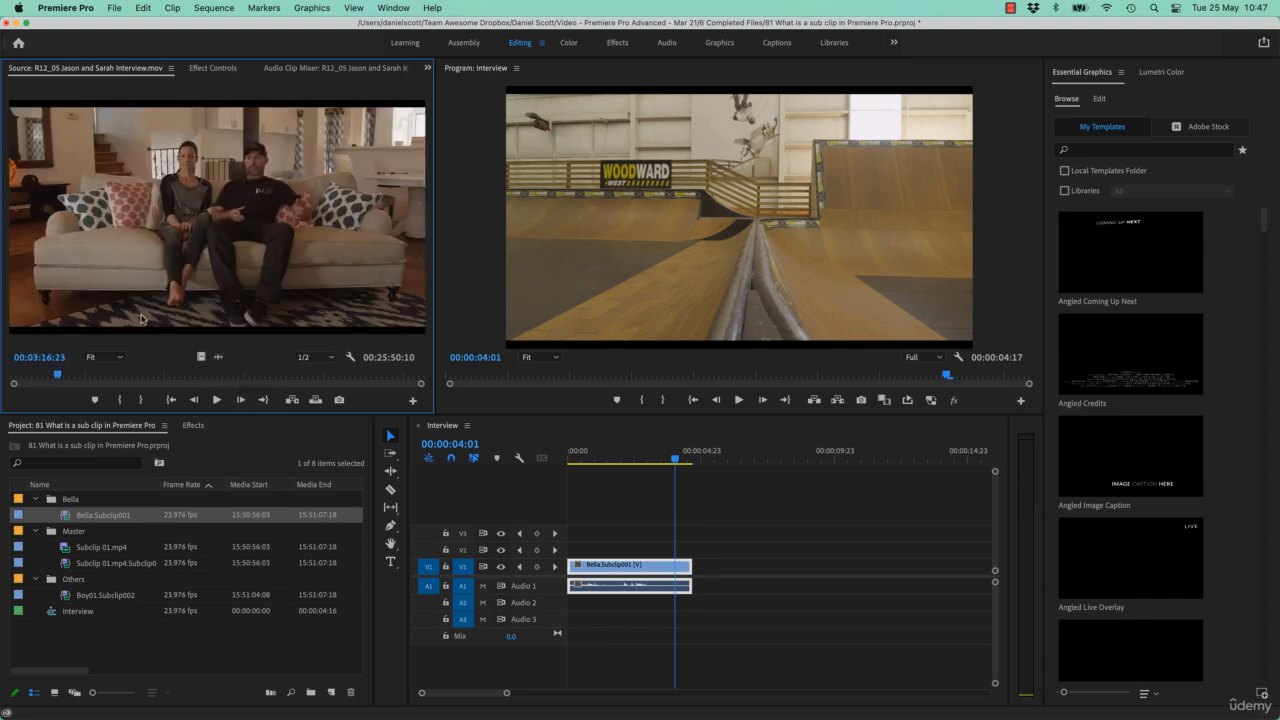
pyautogui.moveTo(58, 377); pyautogui.dragTo(54, 377)
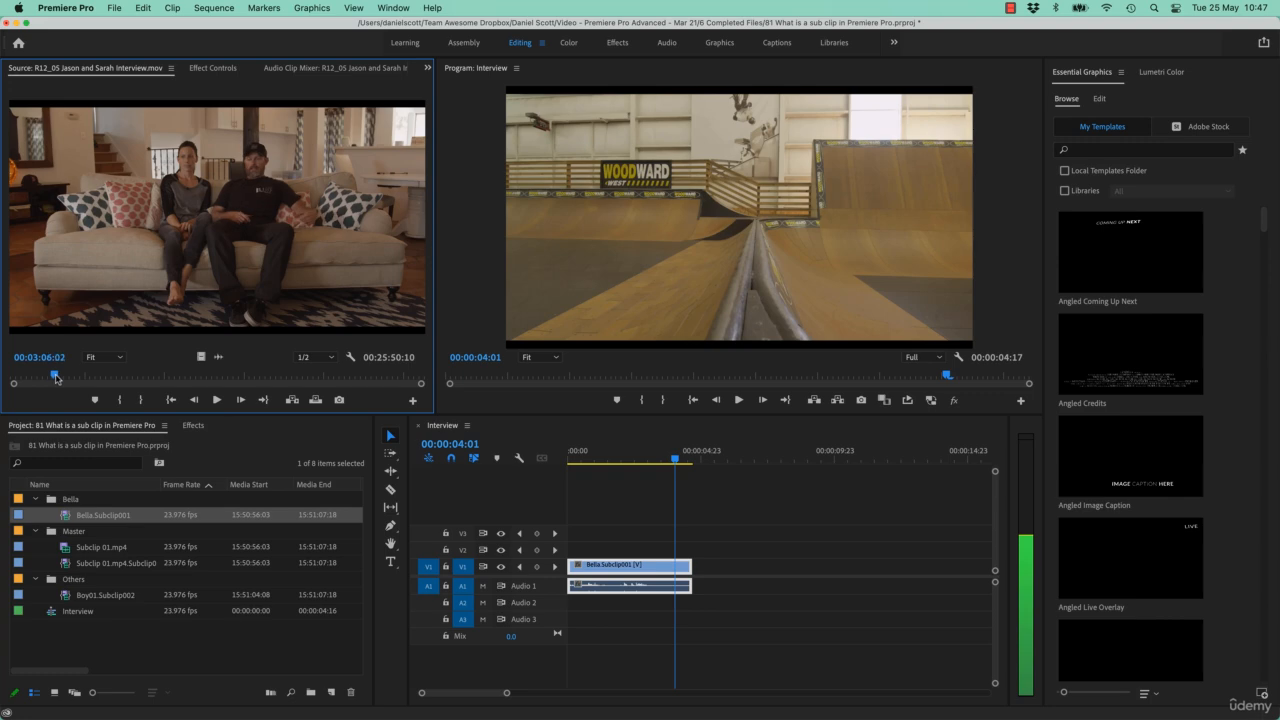
pyautogui.click(54, 374)
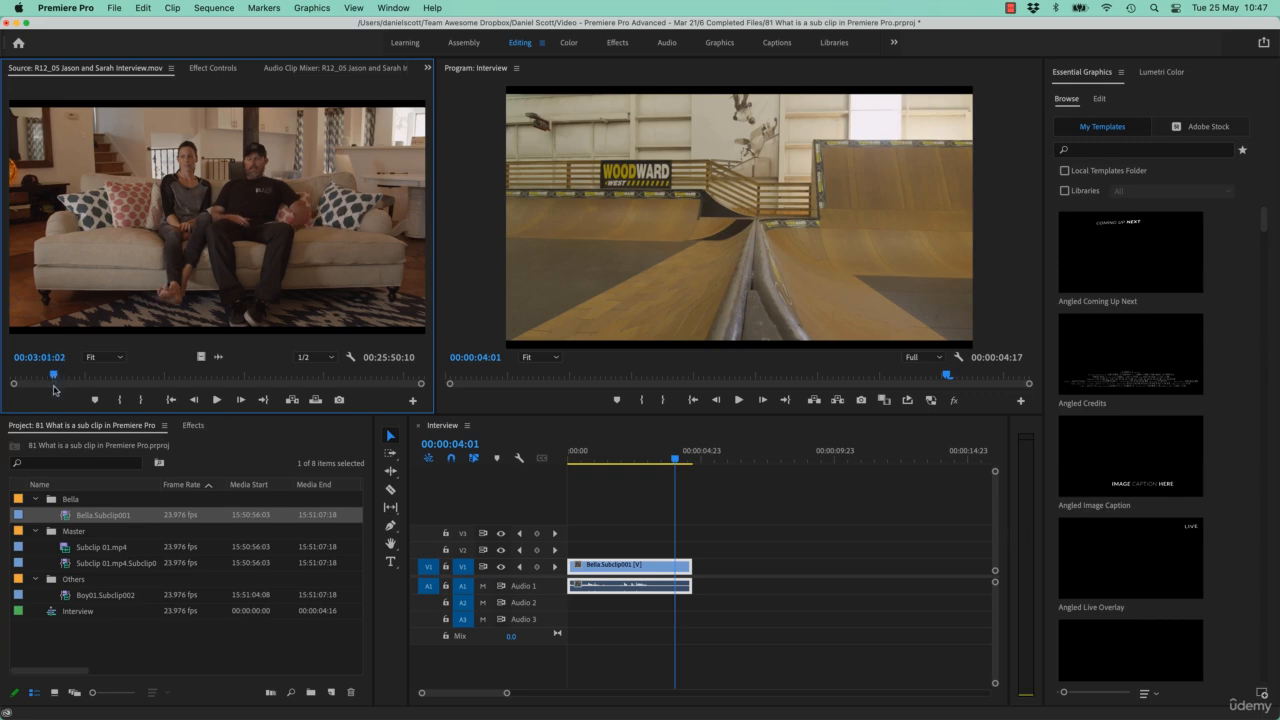
pyautogui.press('i')
# Step: Use the audio waveform and playback to find the section's end and mark the Out point at 00:04:22:20
pyautogui.click(217, 357)
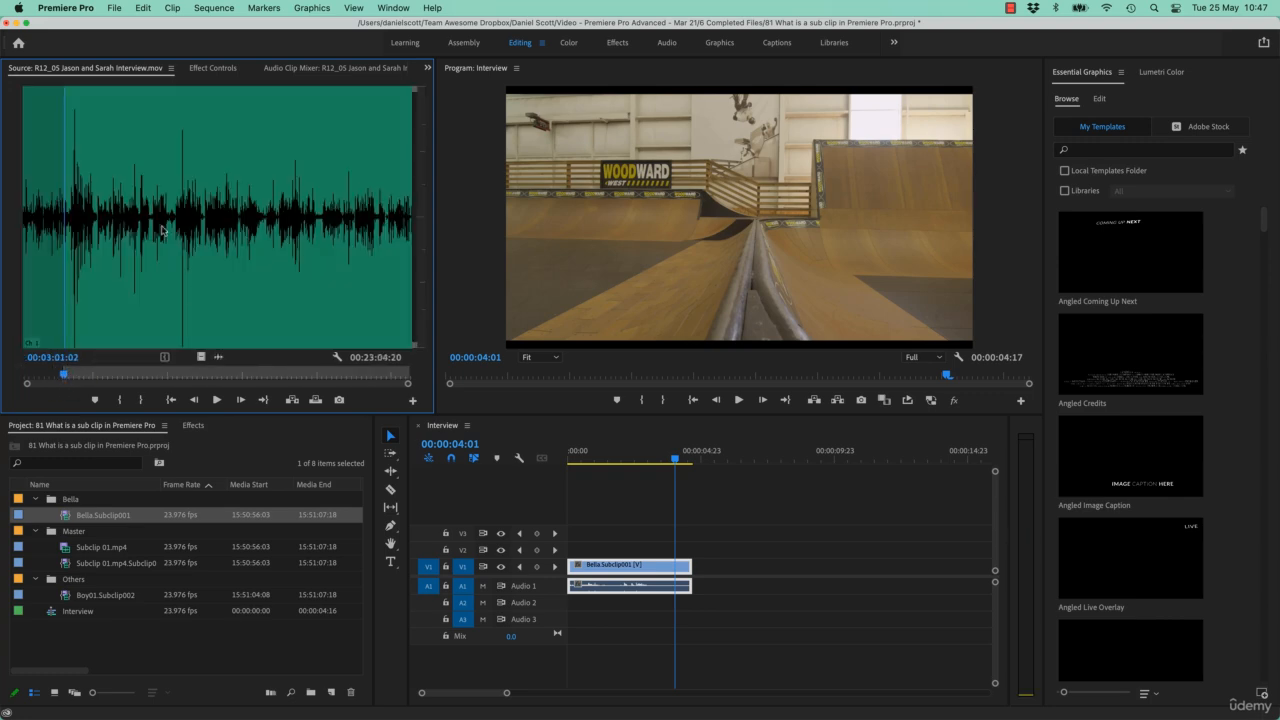
pyautogui.moveTo(95, 252); pyautogui.dragTo(98, 250)
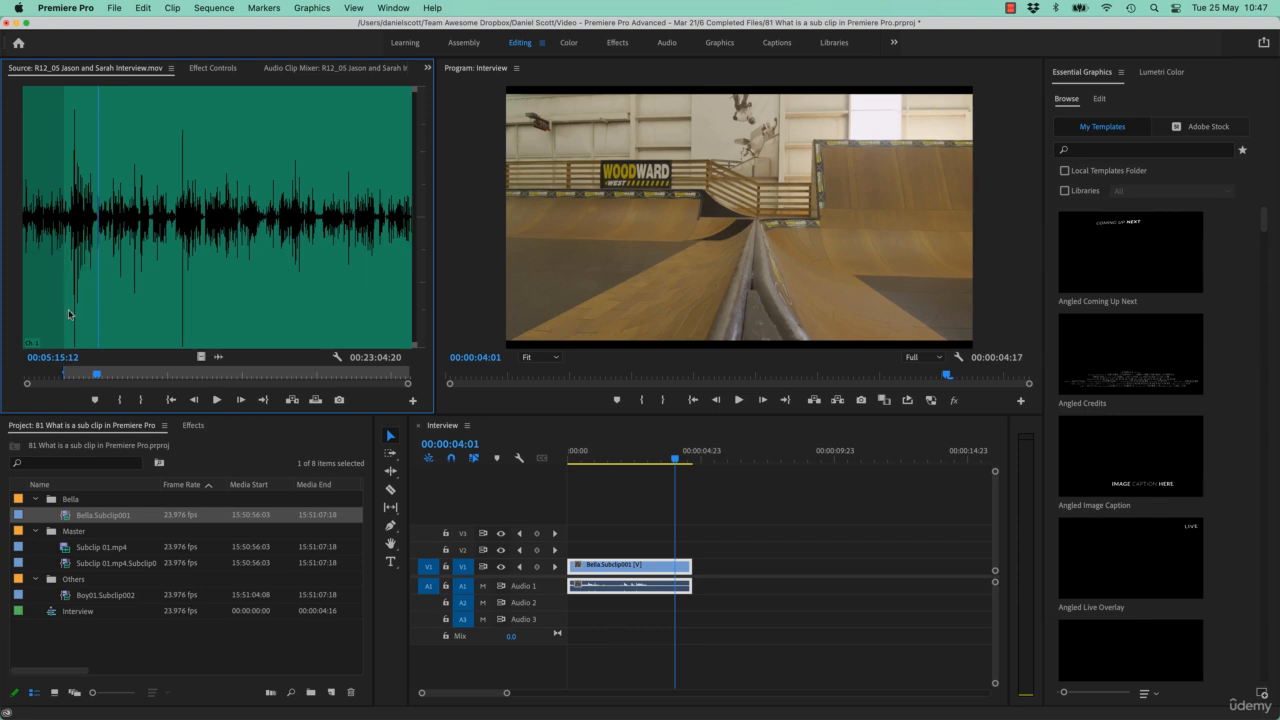
pyautogui.press('=')
pyautogui.press('=')
pyautogui.press('=')
pyautogui.moveTo(158, 218); pyautogui.dragTo(109, 256)
pyautogui.click(205, 355)
pyautogui.press('space')
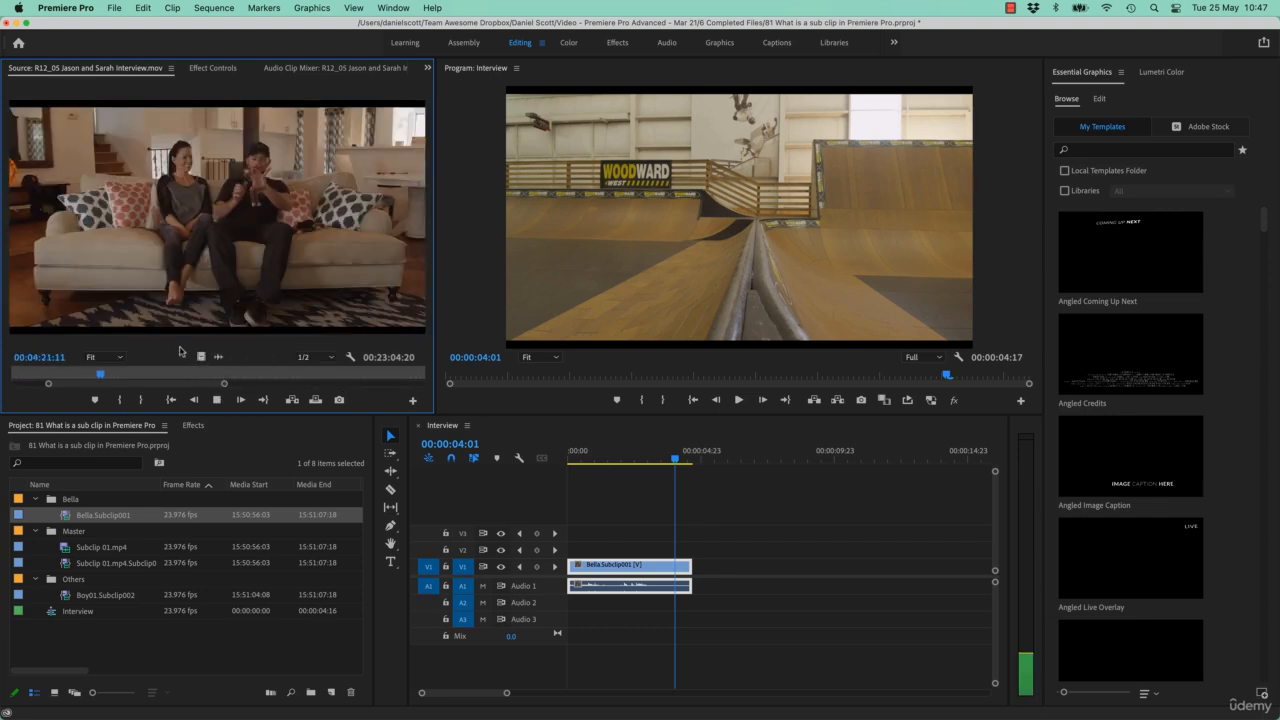
pyautogui.press('space')
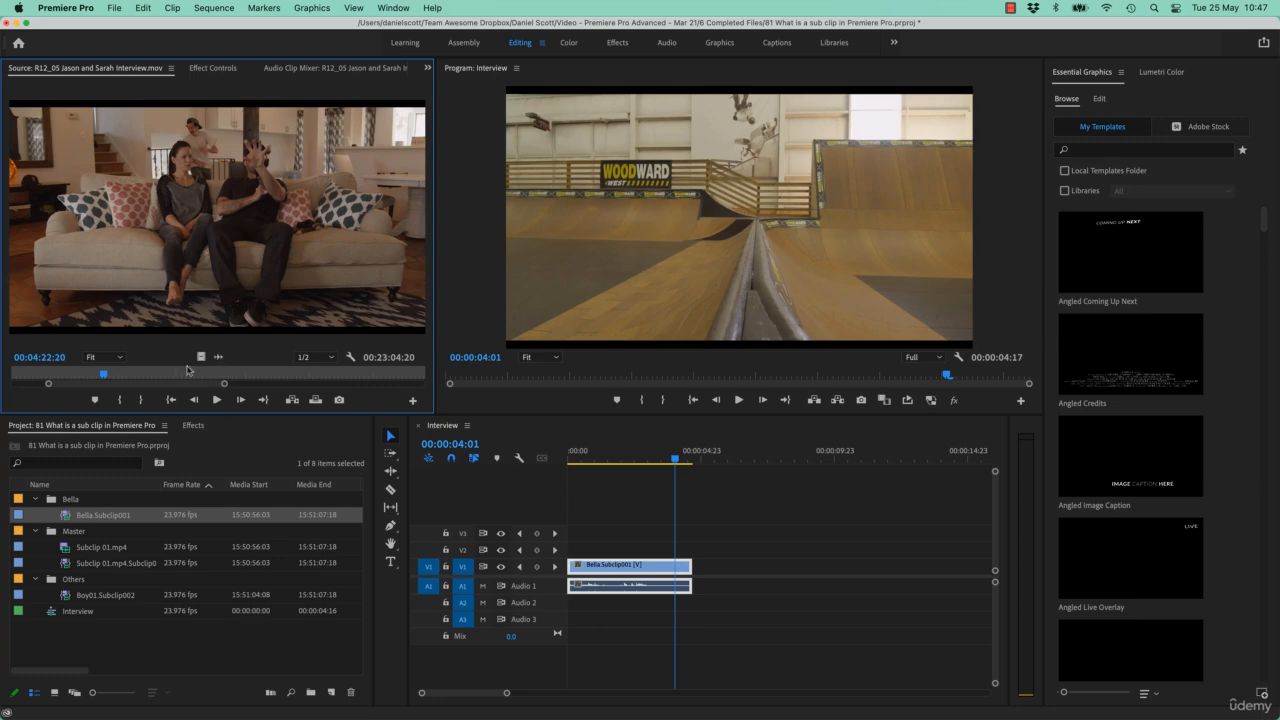
pyautogui.click(126, 399)
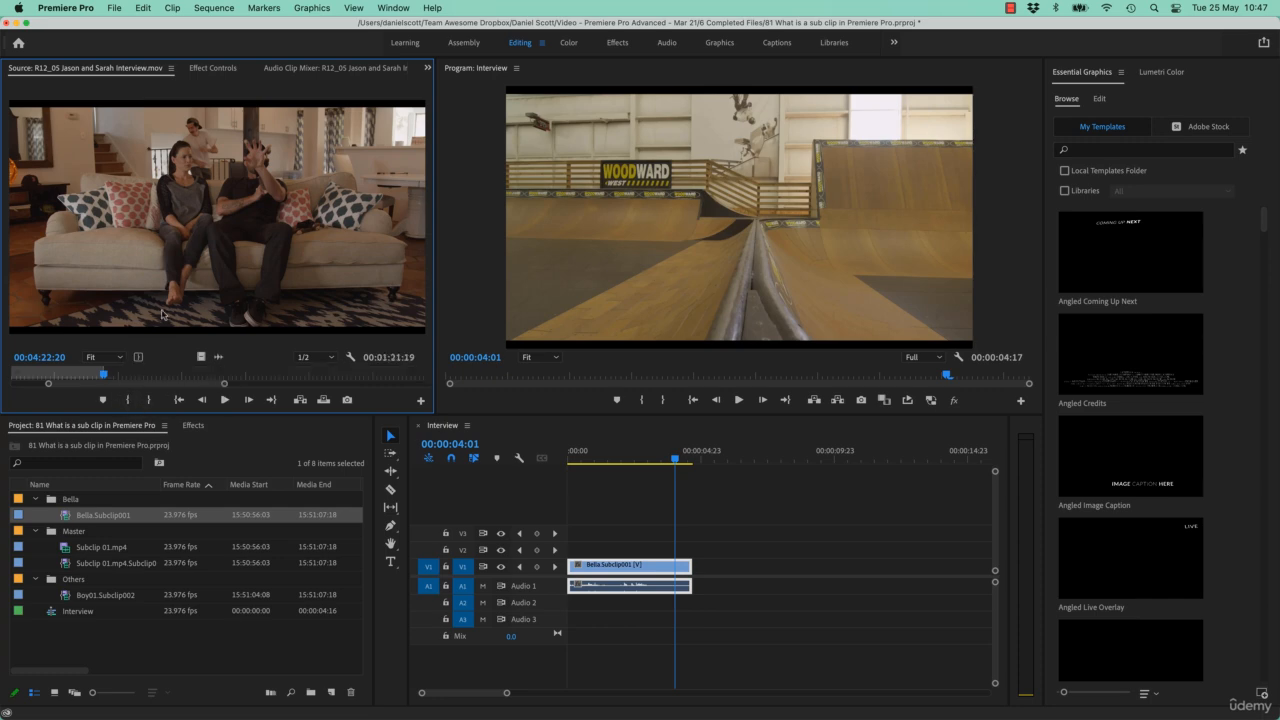
# Step: Make a subclip from the marked couch interview range, keeping the default name and leaving trims unrestricted
pyautogui.click(172, 7)
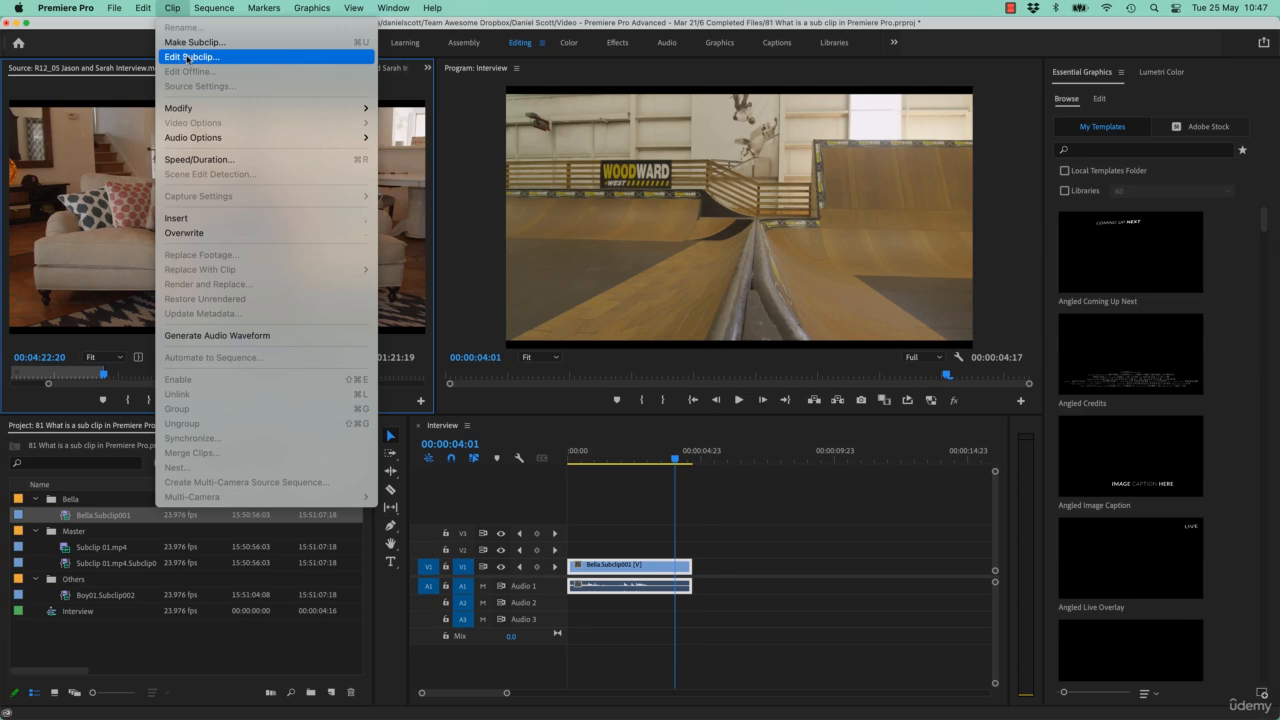
pyautogui.click(190, 42)
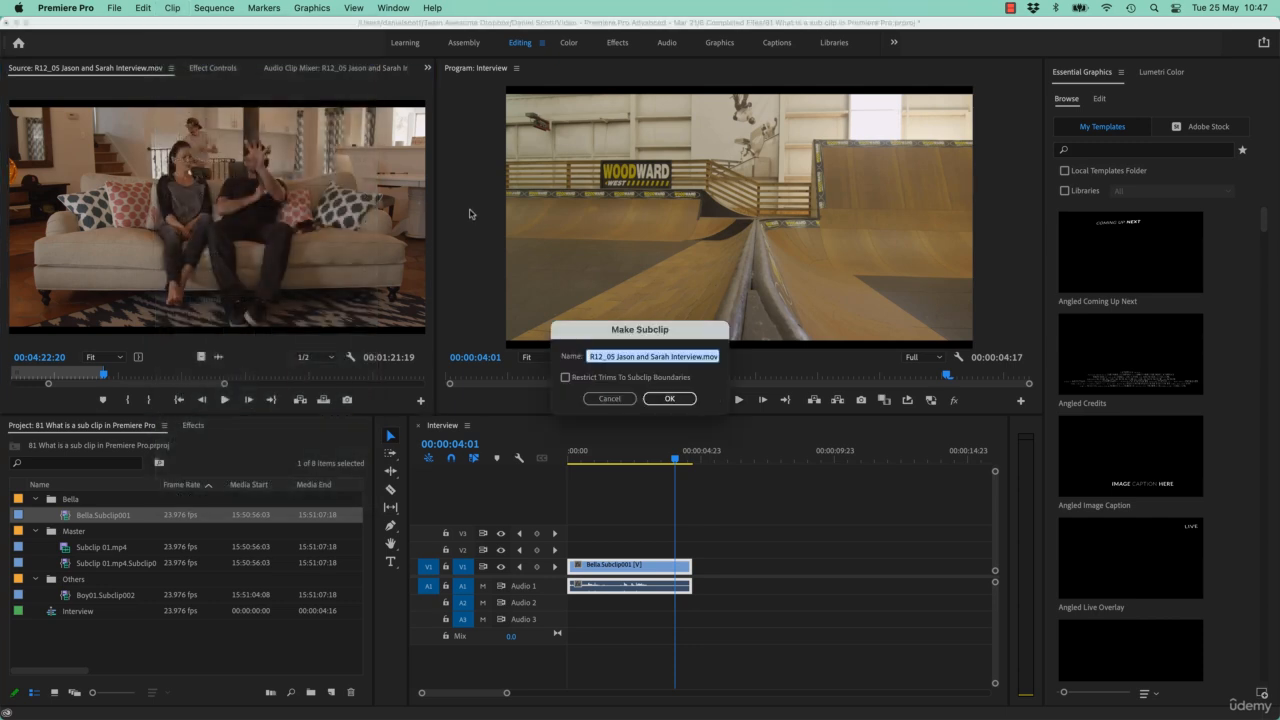
pyautogui.click(669, 397)
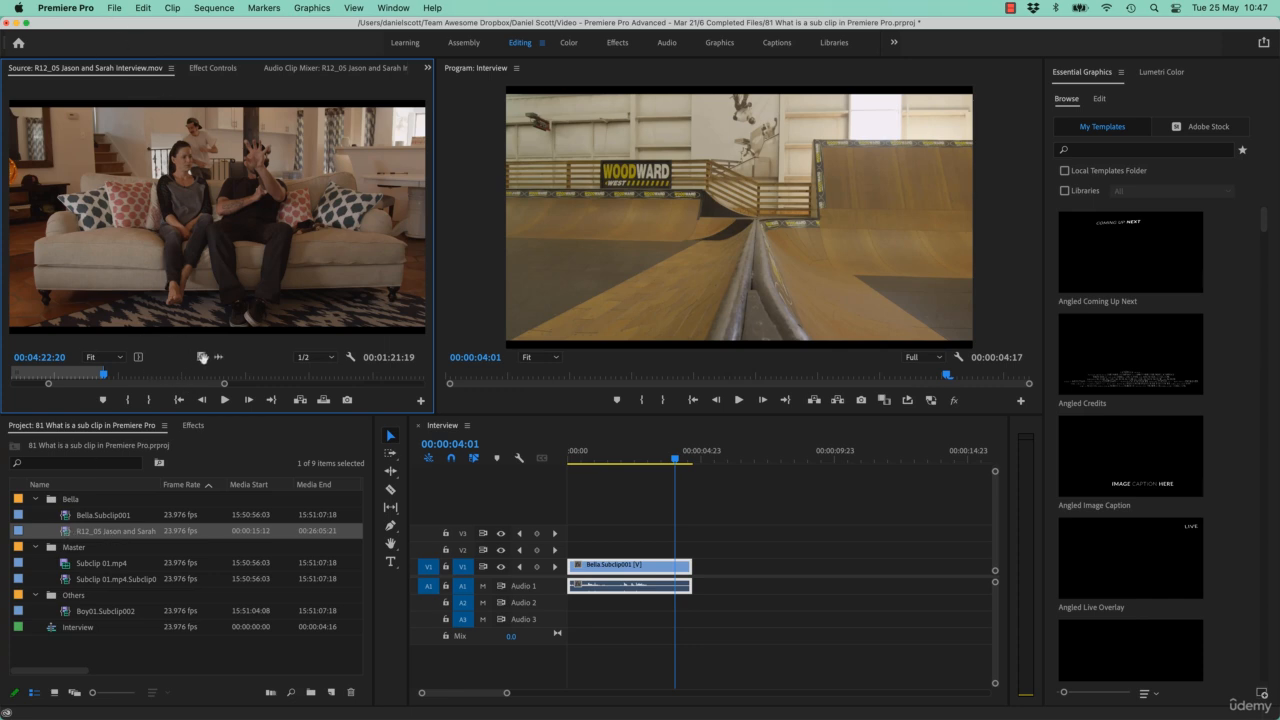
# Step: Mark In and Out points around another interview section of about 18 seconds, ending at 00:04:56:06
pyautogui.click(218, 357)
pyautogui.moveTo(114, 250); pyautogui.dragTo(179, 238)
pyautogui.press('i')
pyautogui.click(169, 237)
pyautogui.press('o')
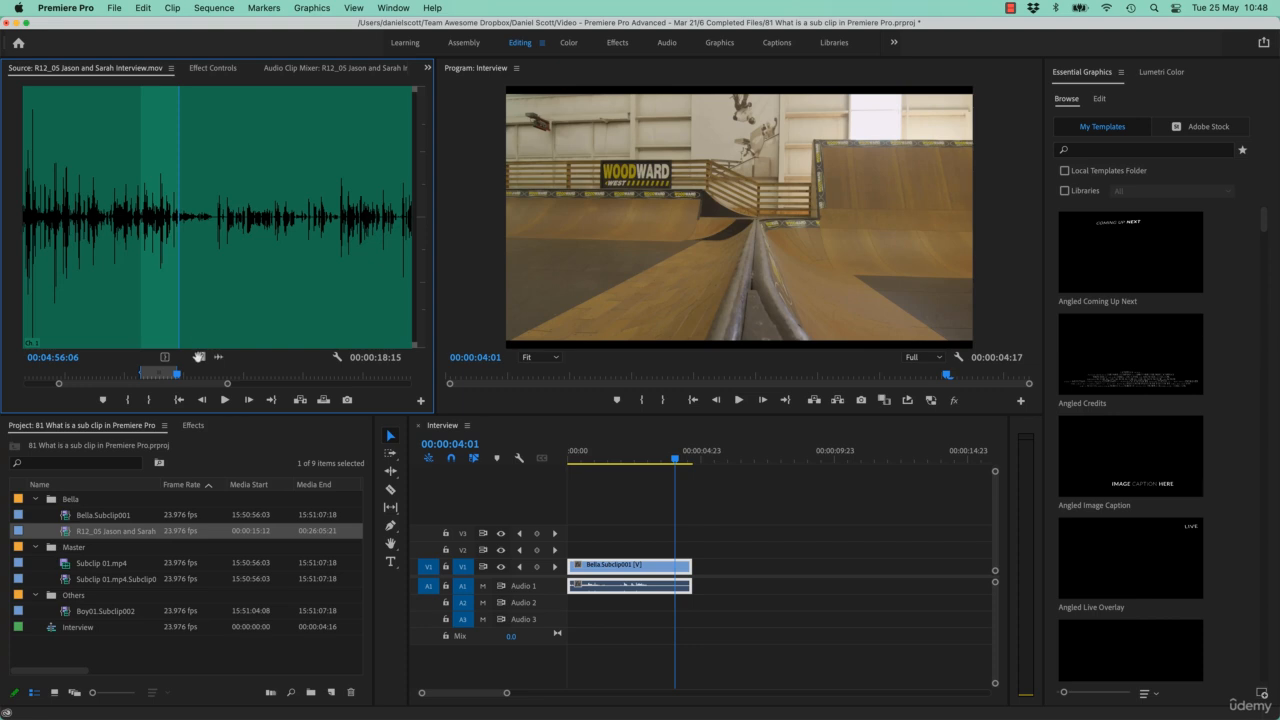
pyautogui.click(197, 359)
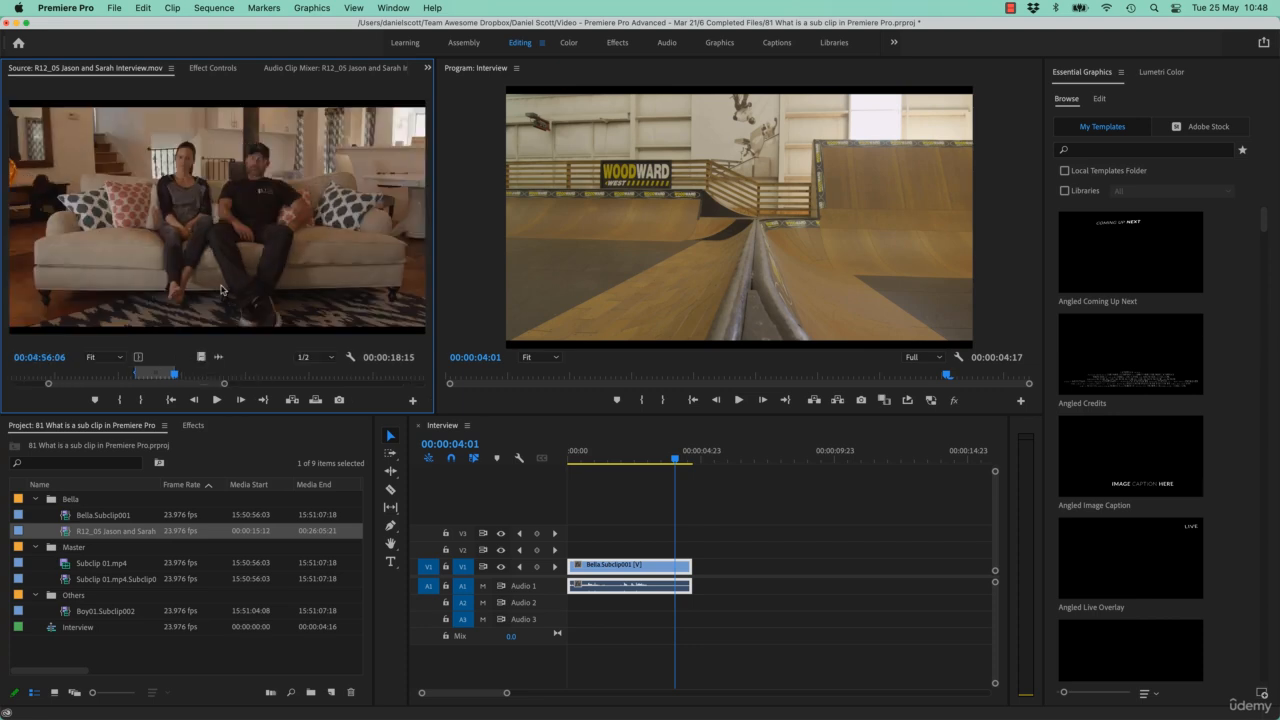
# Step: Make a second unrestricted subclip from the 18-second couch interview range under the suggested default name
pyautogui.rightClick(199, 211)
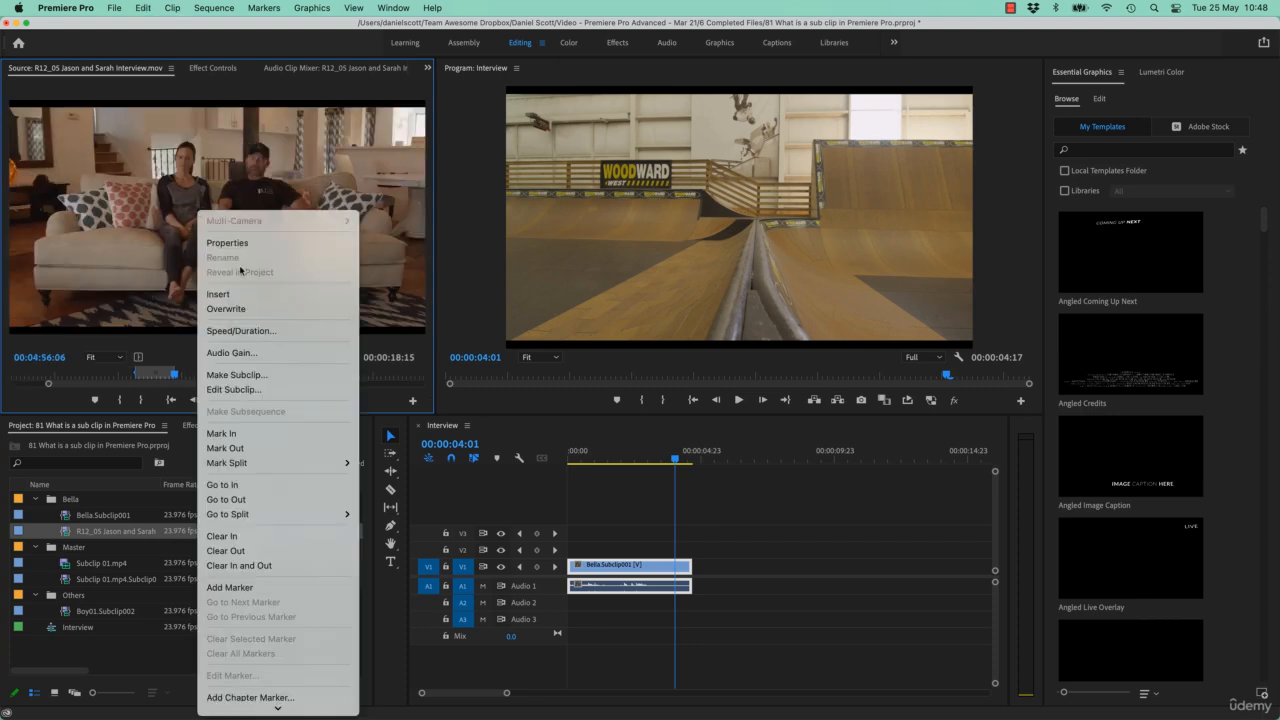
pyautogui.click(266, 377)
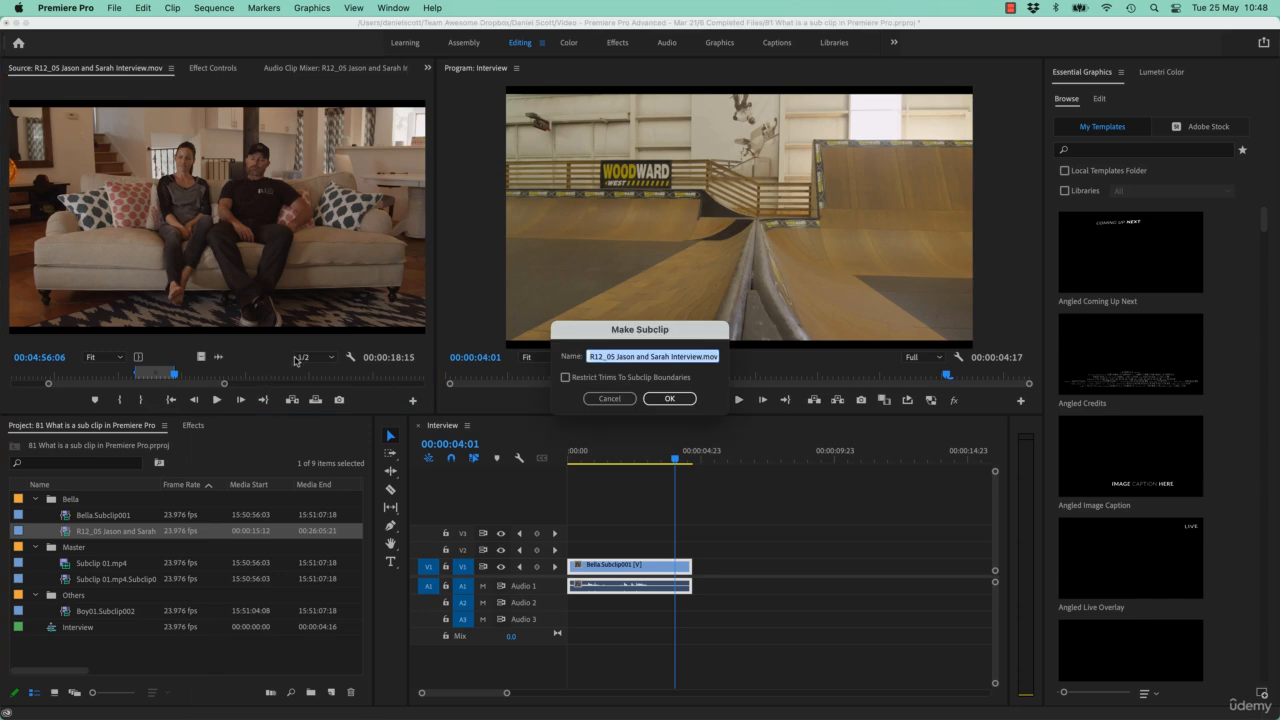
pyautogui.click(667, 399)
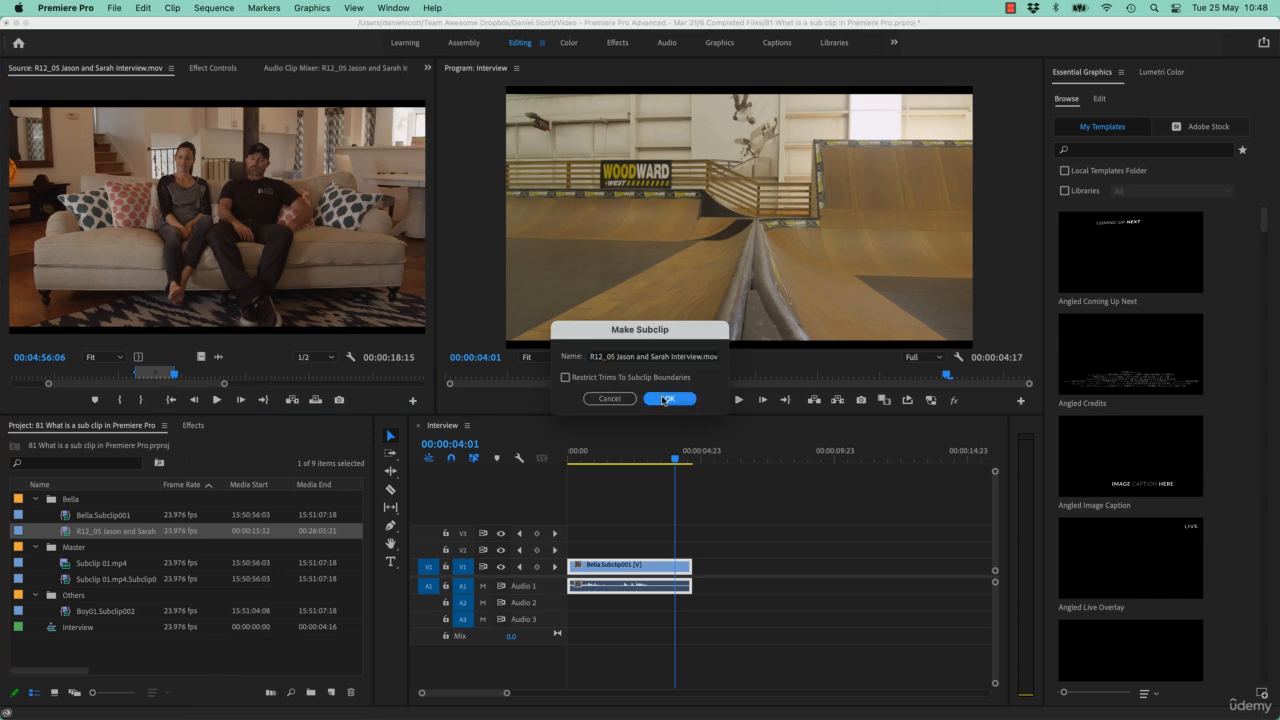
# Step: Create a bin named Interview and move it out of the Bella bin to the project's top level
pyautogui.click(310, 692)
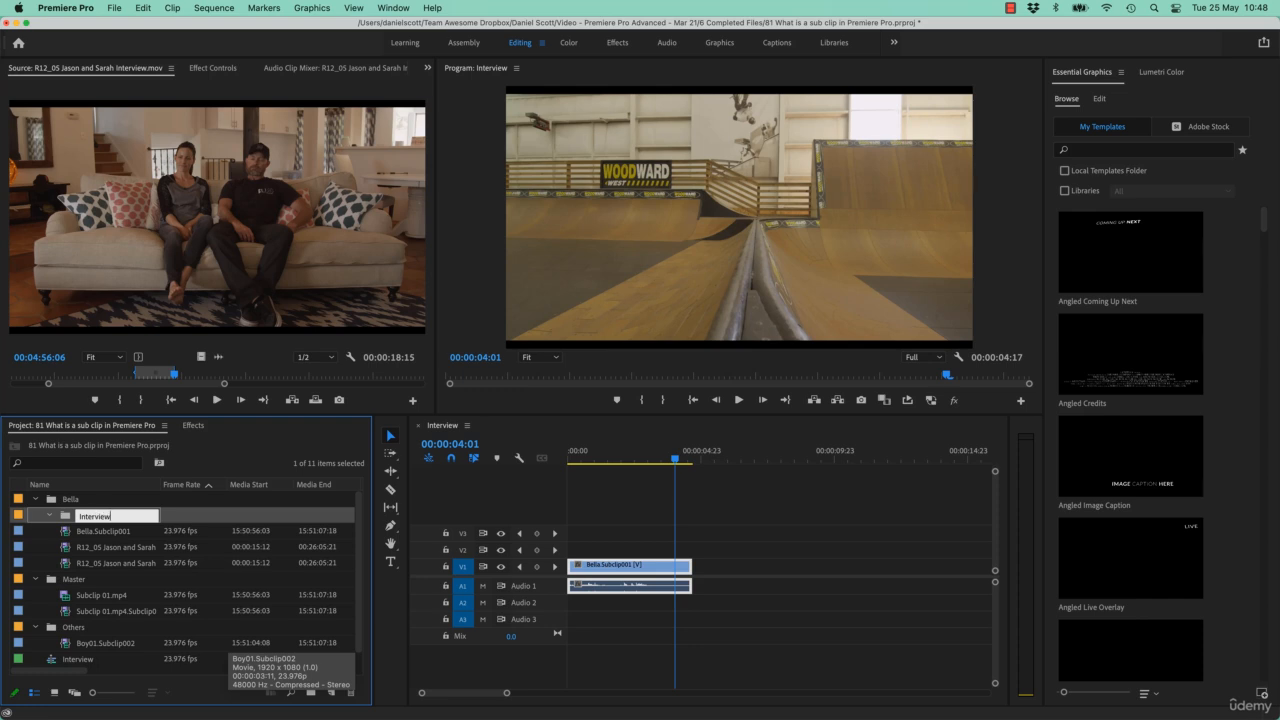
pyautogui.press('Tab')
pyautogui.moveTo(66, 517); pyautogui.dragTo(28, 517)
pyautogui.moveTo(68, 565); pyautogui.dragTo(66, 520)
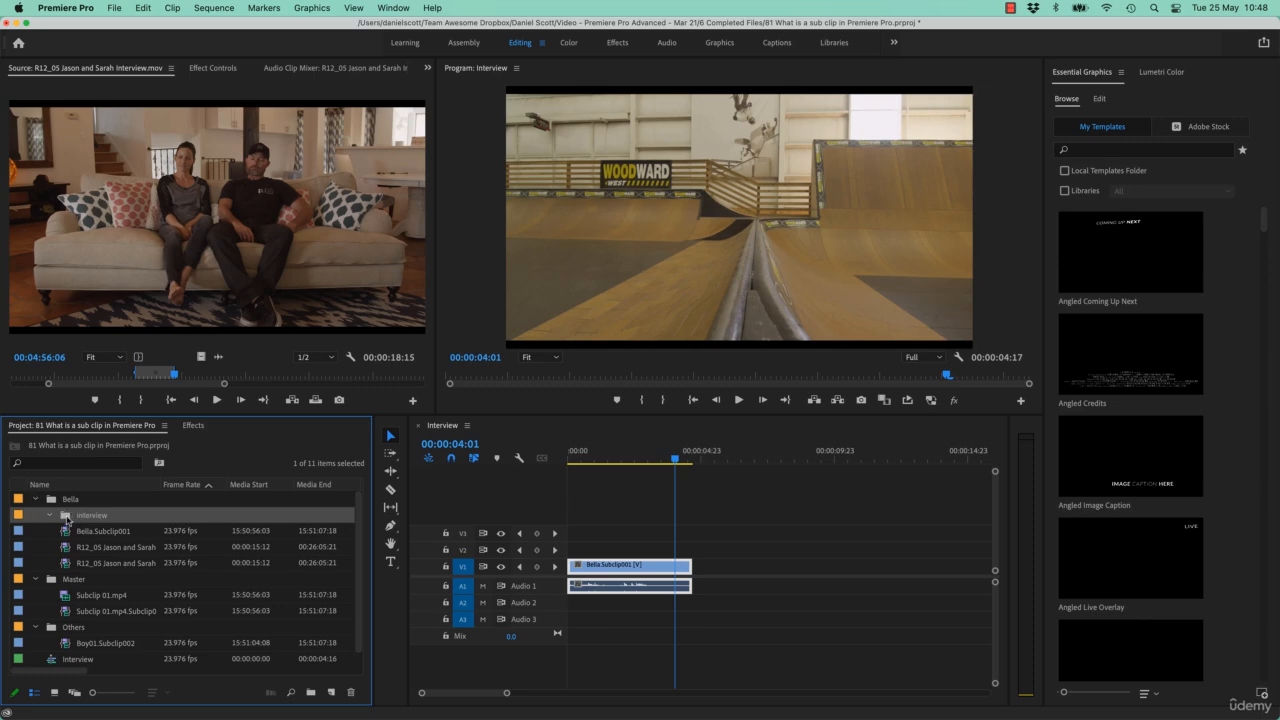
pyautogui.moveTo(27, 520); pyautogui.dragTo(28, 521)
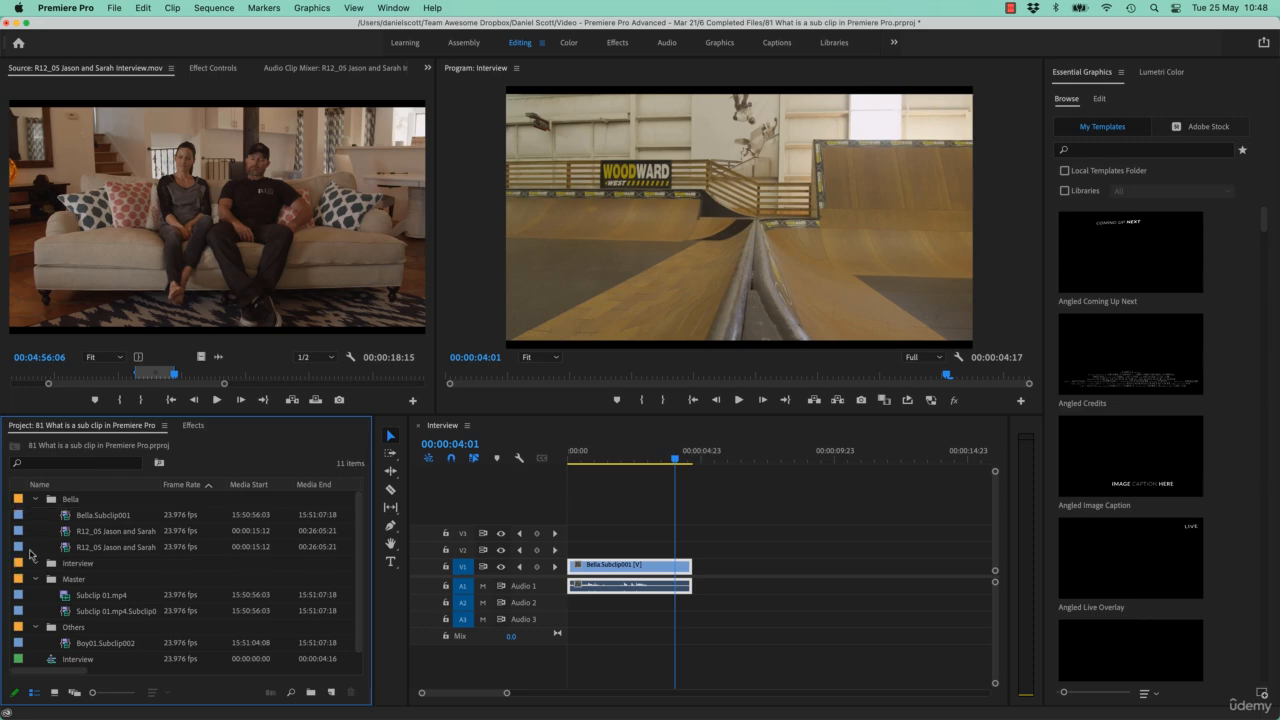
# Step: Move both R12_05 interview subclips from the Bella bin into the Interview bin
pyautogui.click(104, 533)
pyautogui.keyDown('shift'); pyautogui.click(104, 549); pyautogui.keyUp('shift')
pyautogui.moveTo(121, 533); pyautogui.dragTo(80, 563)
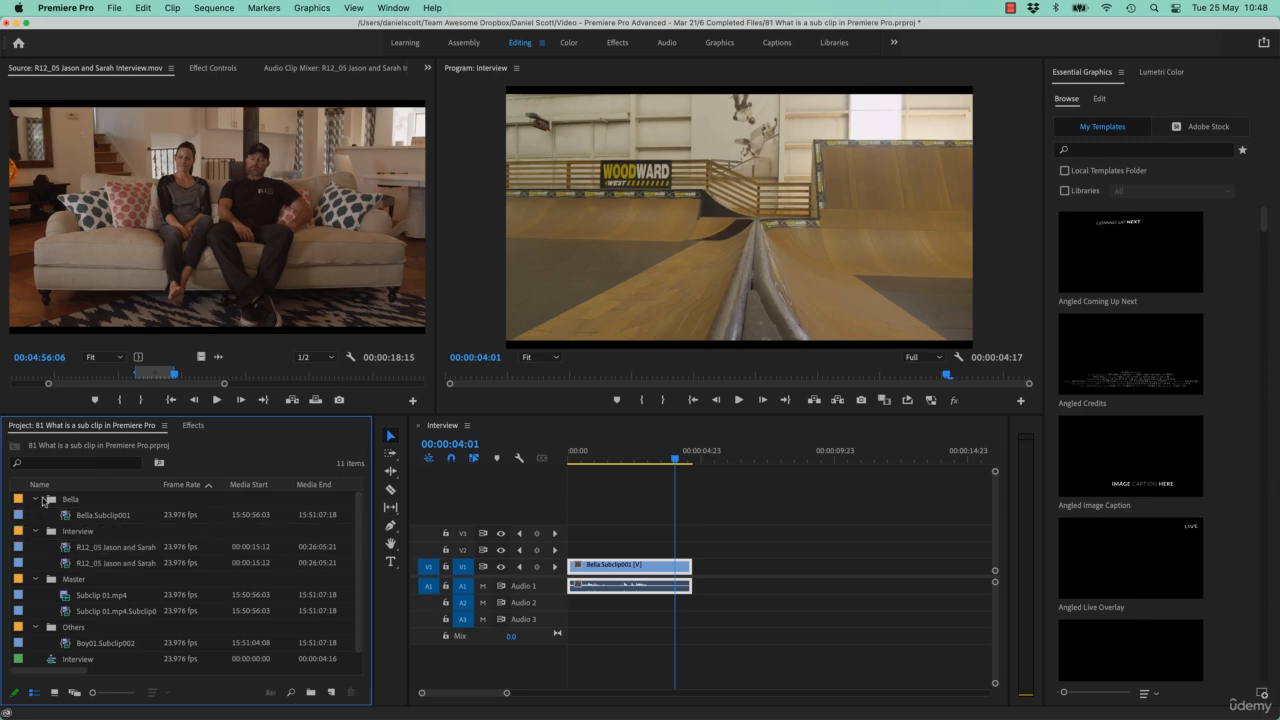
pyautogui.click(36, 498)
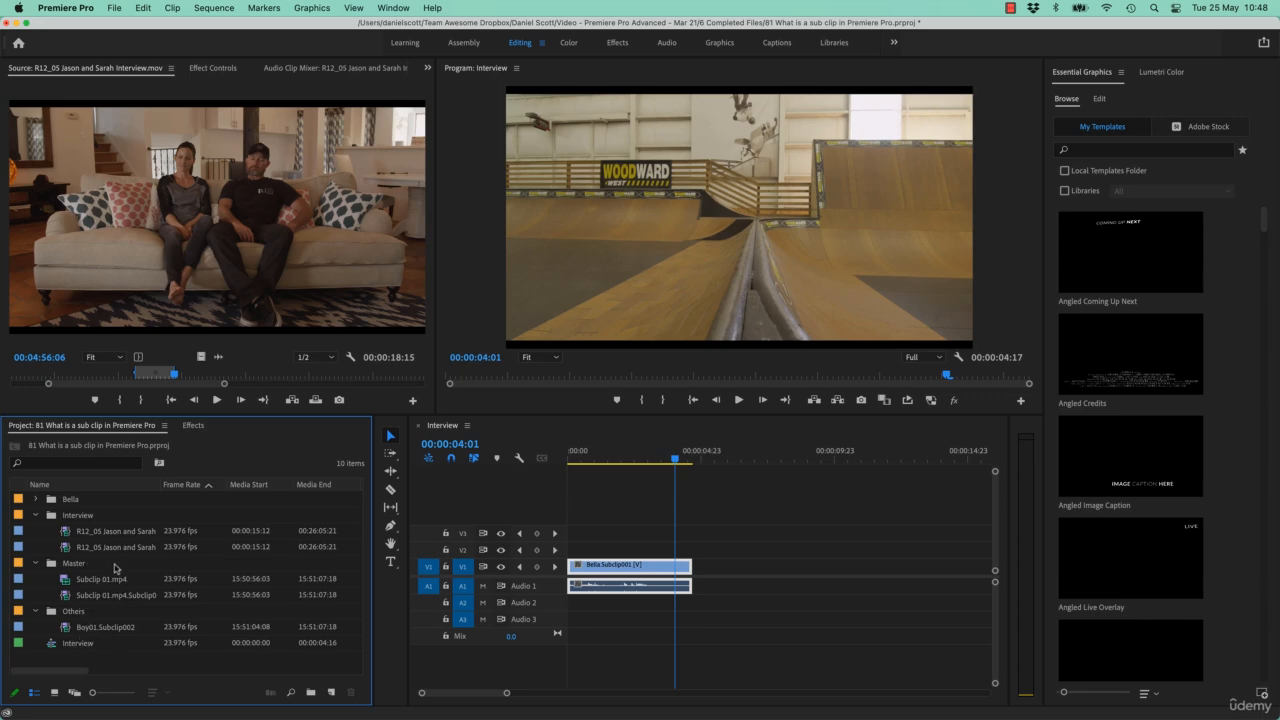
pyautogui.click(36, 498)
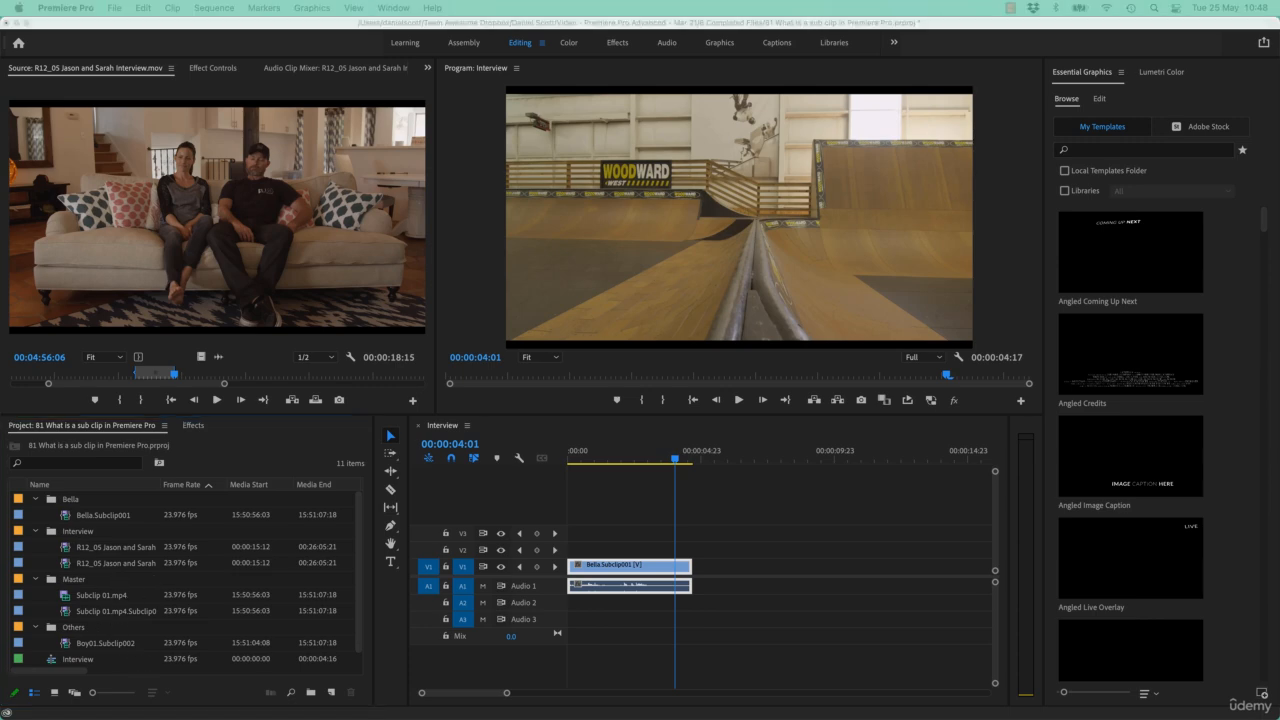
# Step: Import the original R12_05 interview video from the Gnarly in Pink folder in Finder into the Master bin
pyautogui.moveTo(838, 718); pyautogui.dragTo(787, 217)
pyautogui.moveTo(789, 382); pyautogui.dragTo(245, 285)
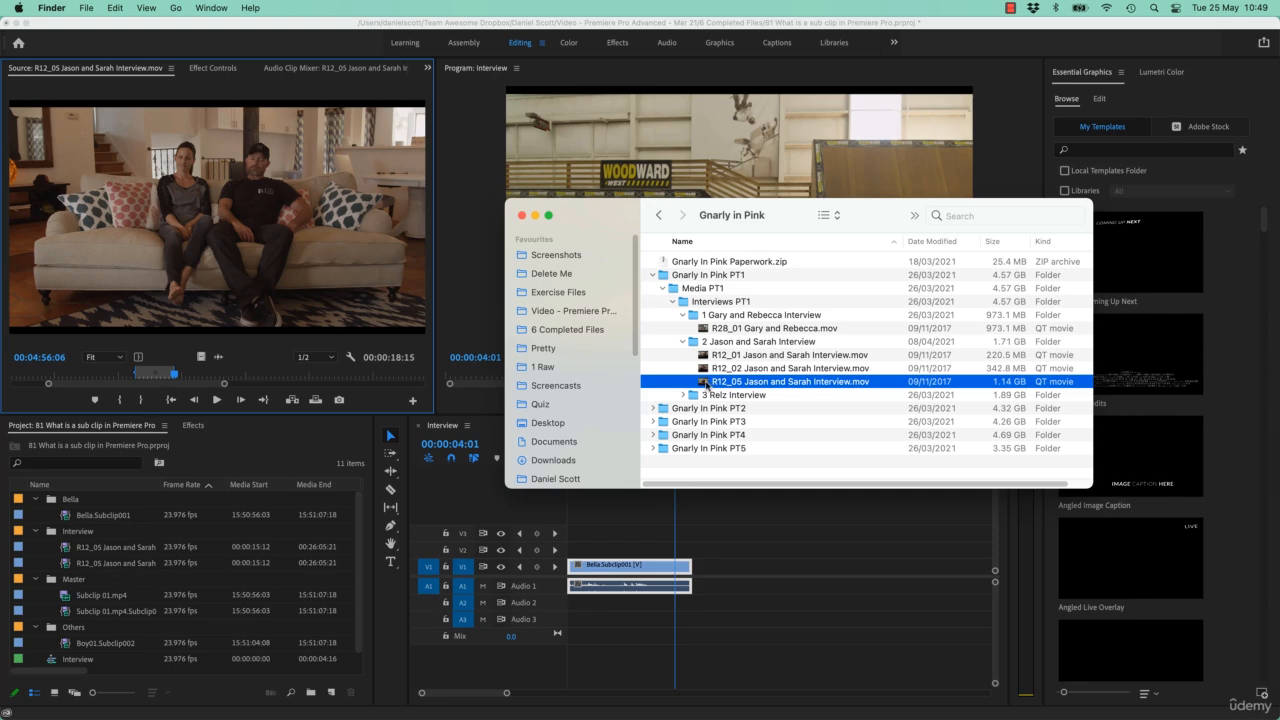
pyautogui.moveTo(705, 384); pyautogui.dragTo(131, 500)
pyautogui.moveTo(52, 578); pyautogui.dragTo(55, 580)
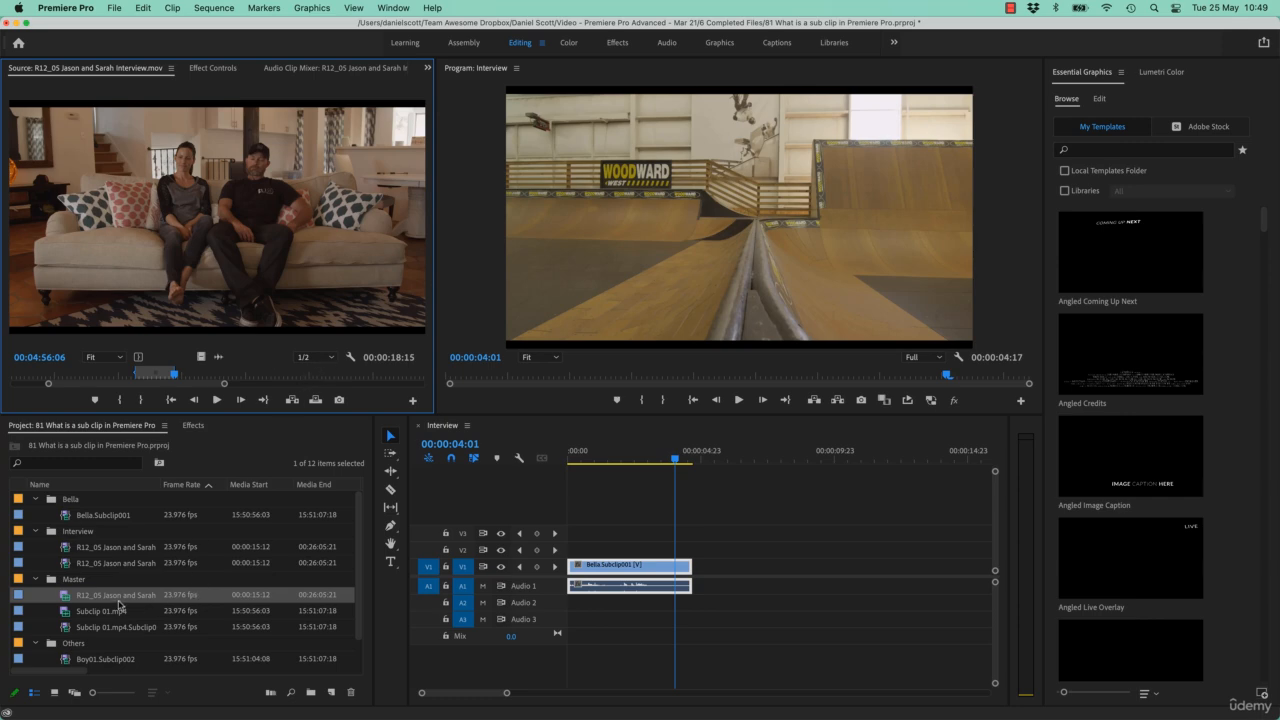
# Step: Delete the leftover Subclip 01.mp4 subclip from the Master bin and collapse the Bella, Interview, Master and Others bins
pyautogui.click(39, 629)
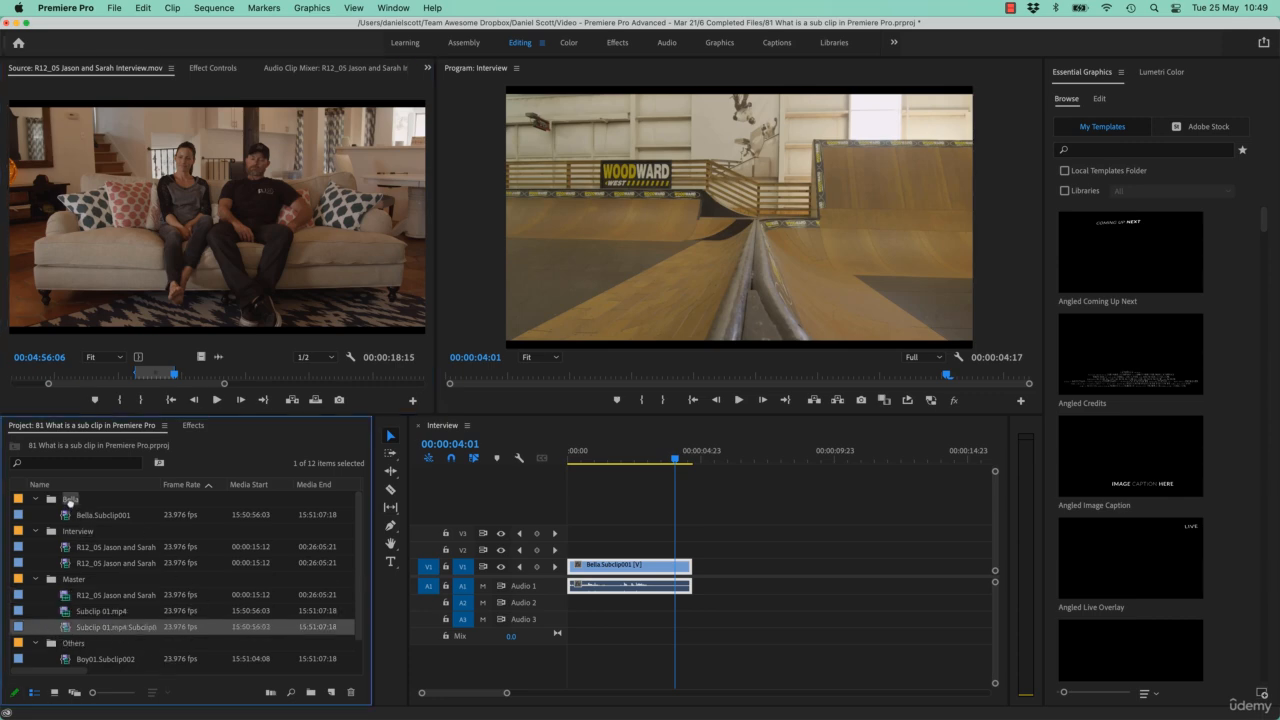
pyautogui.press('Delete')
pyautogui.click(36, 499)
pyautogui.click(36, 515)
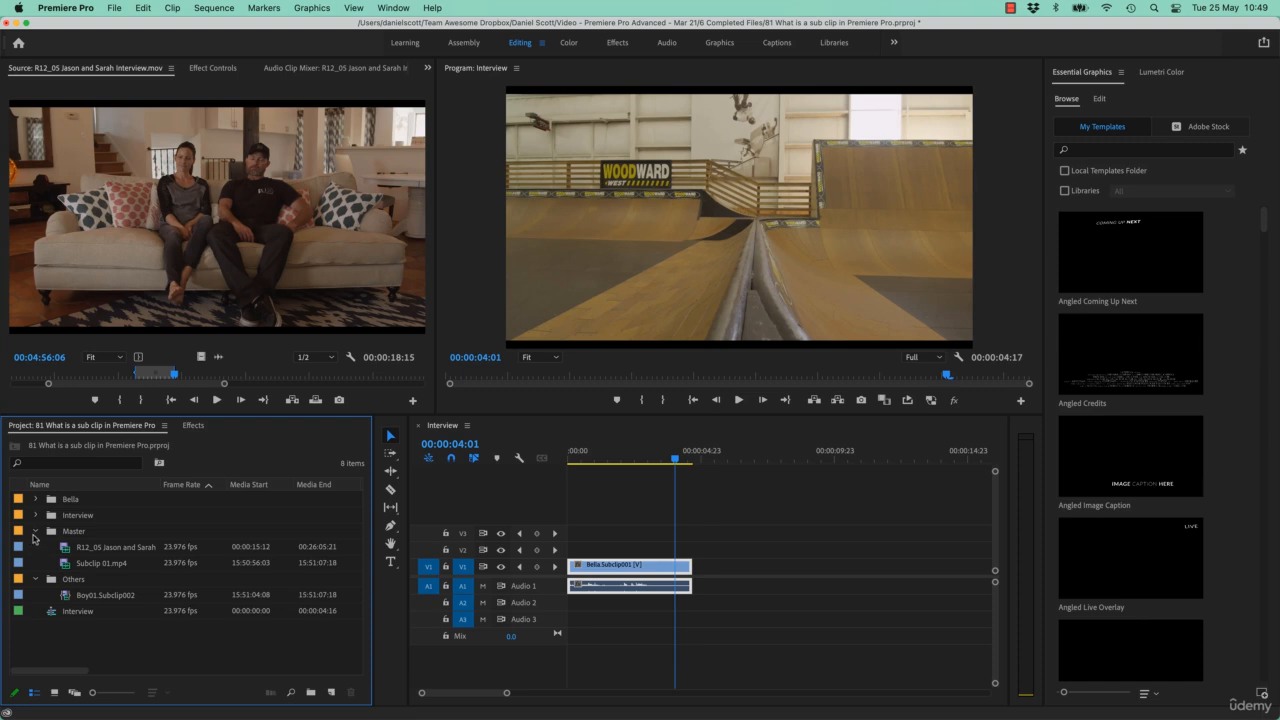
pyautogui.click(36, 531)
pyautogui.click(37, 533)
pyautogui.click(35, 533)
pyautogui.click(36, 548)
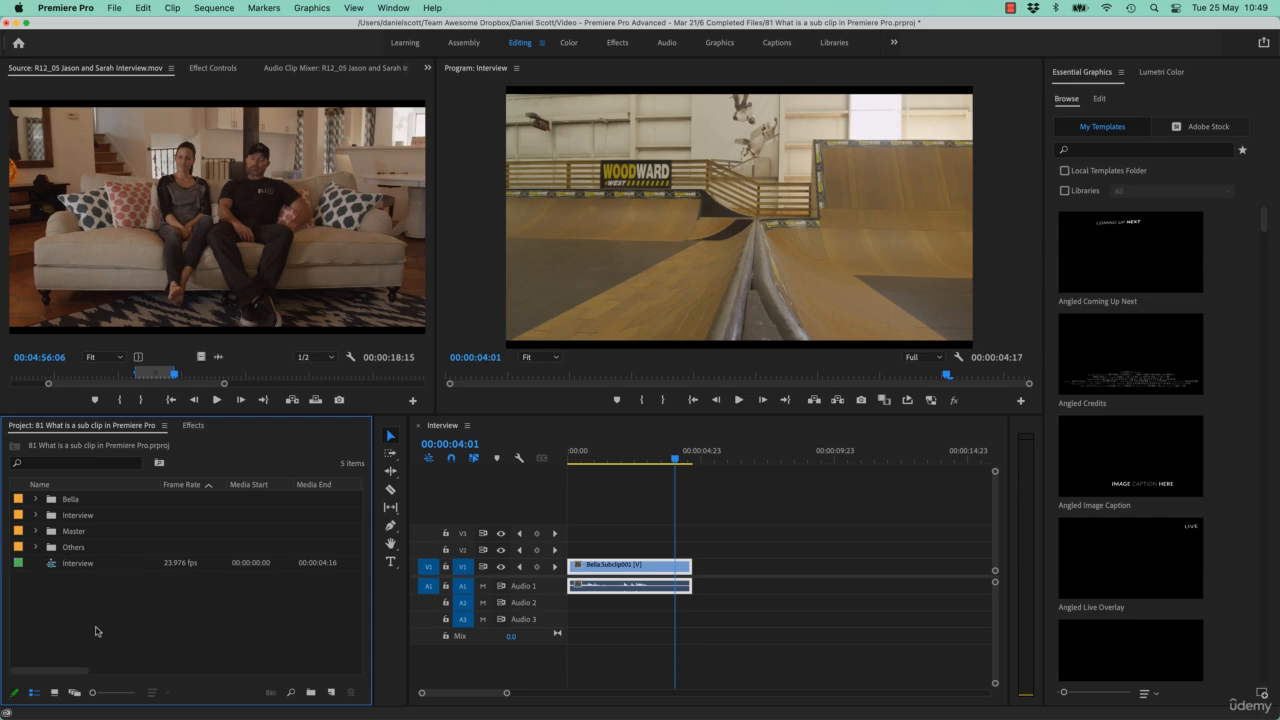